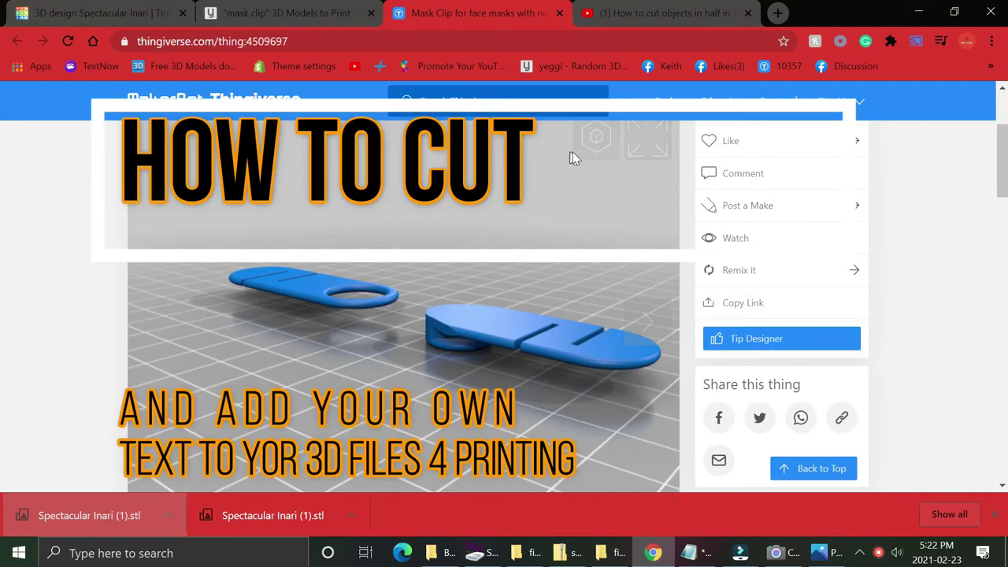
Step: Load the Mask Clip's interactive 3D preview on Thingiverse and rotate it to a low angle
{"action": "left_click", "coordinate": [594, 145]}
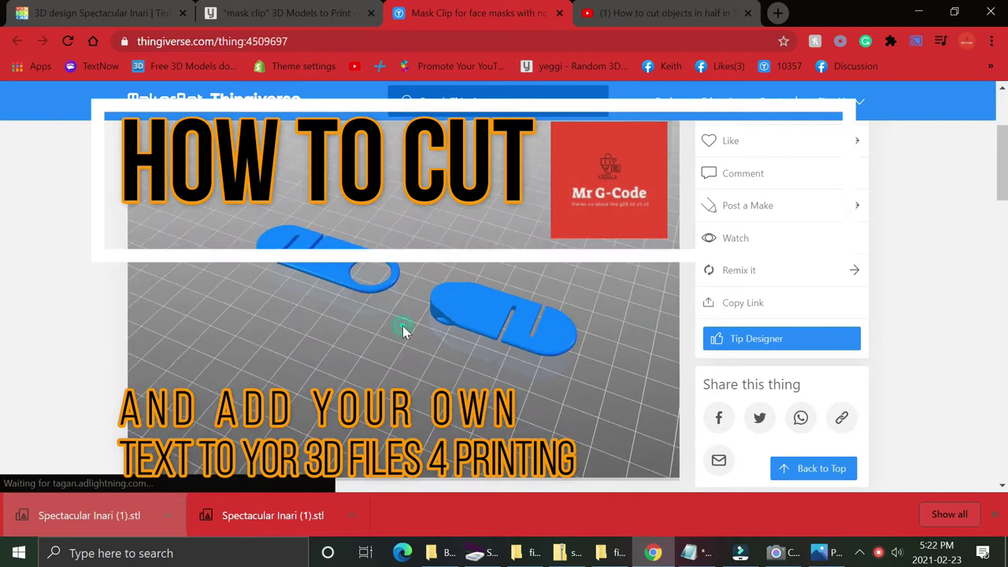
{"action": "left_click_drag", "start_coordinate": [400, 331], "coordinate": [394, 300]}
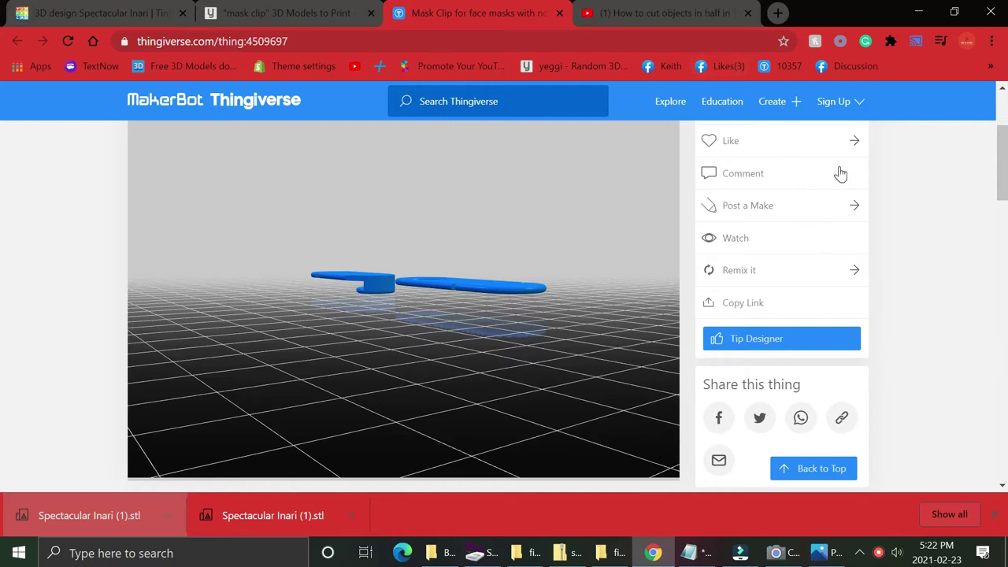
Step: Back in Tinkercad, import mask_clip_-_both_sides_v1.stl from File Explorer onto the workplane
{"action": "left_click", "coordinate": [67, 7]}
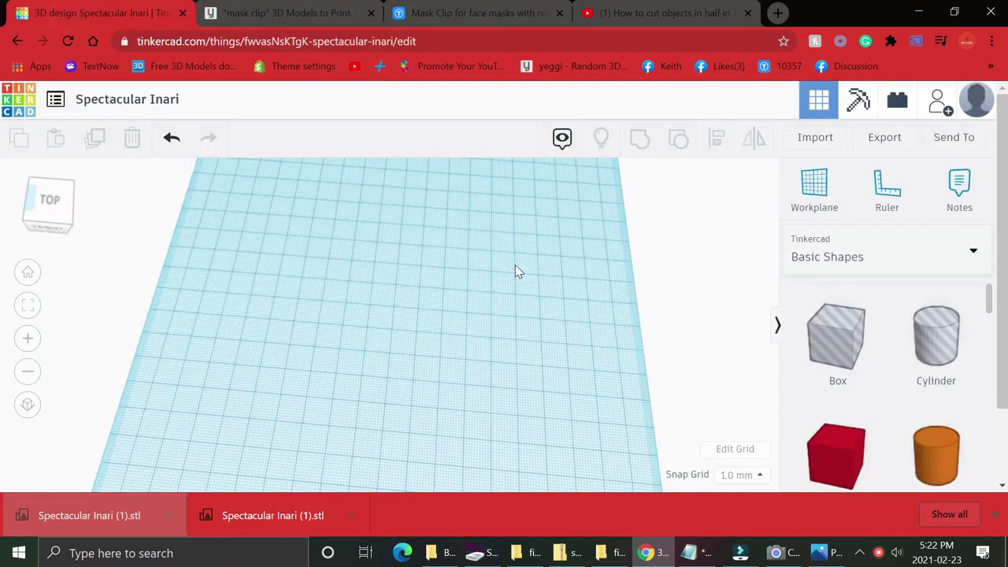
{"action": "left_click", "coordinate": [836, 139]}
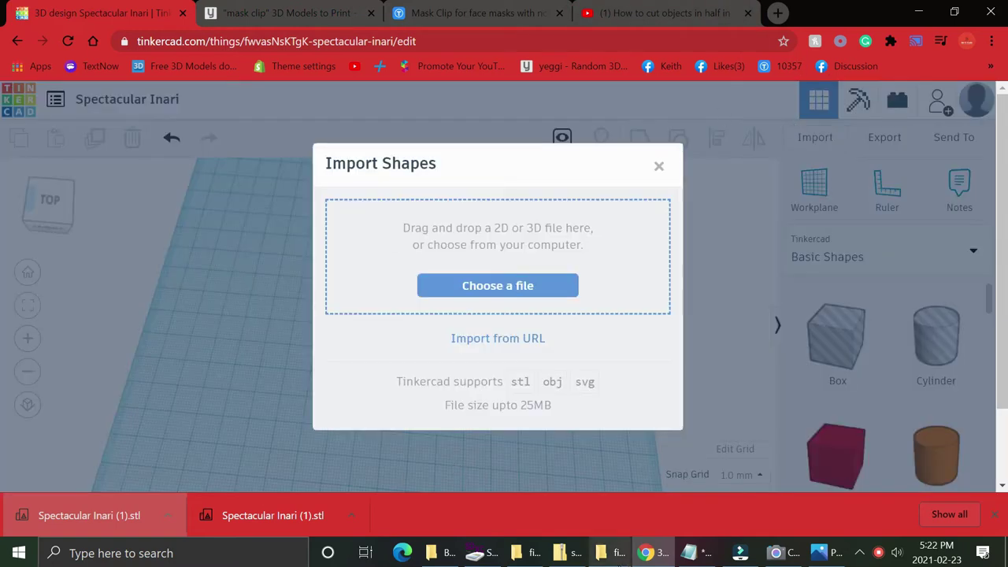
{"action": "left_click", "coordinate": [610, 552]}
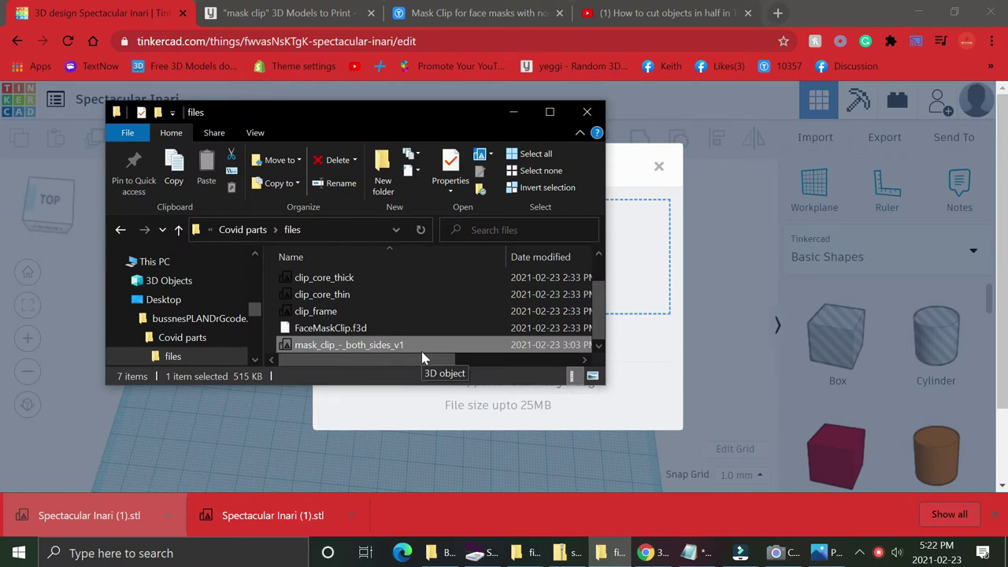
{"action": "left_click_drag", "start_coordinate": [396, 347], "coordinate": [639, 293]}
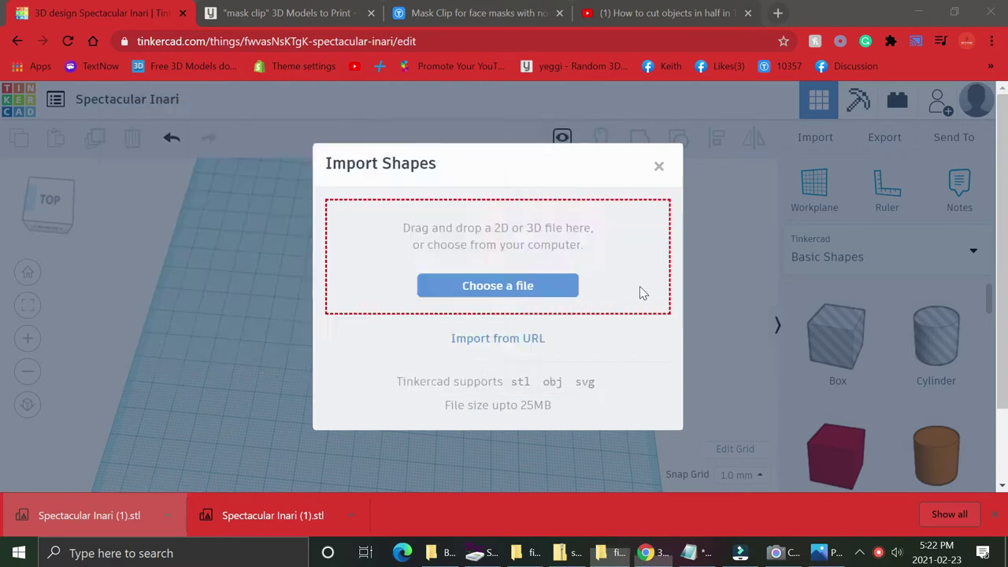
{"action": "left_click", "coordinate": [627, 432]}
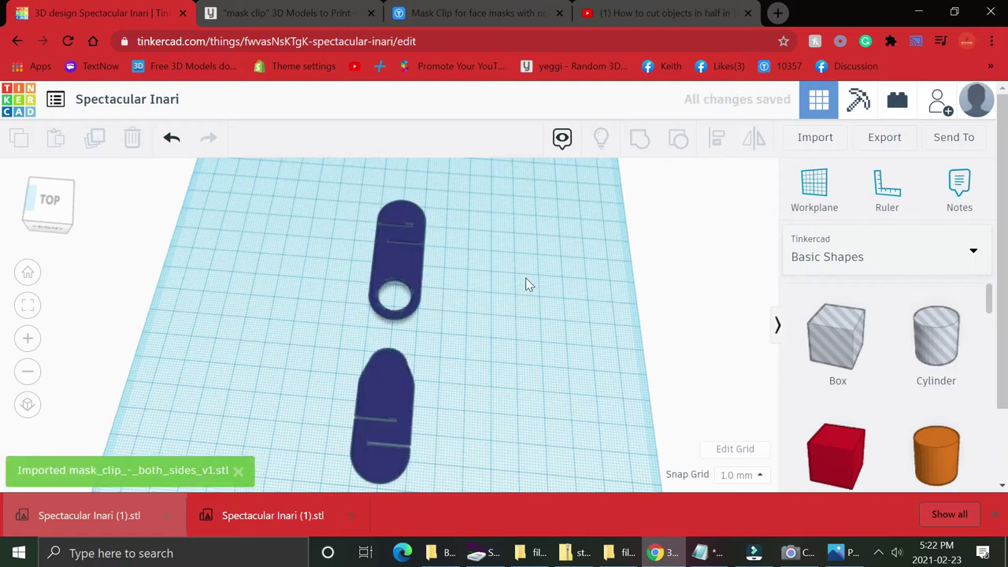
Step: Tilt the view to a side angle and place a new box beside the clips
{"action": "left_click_drag", "start_coordinate": [526, 277], "coordinate": [508, 308]}
{"action": "right_click_drag", "start_coordinate": [508, 308], "coordinate": [509, 355]}
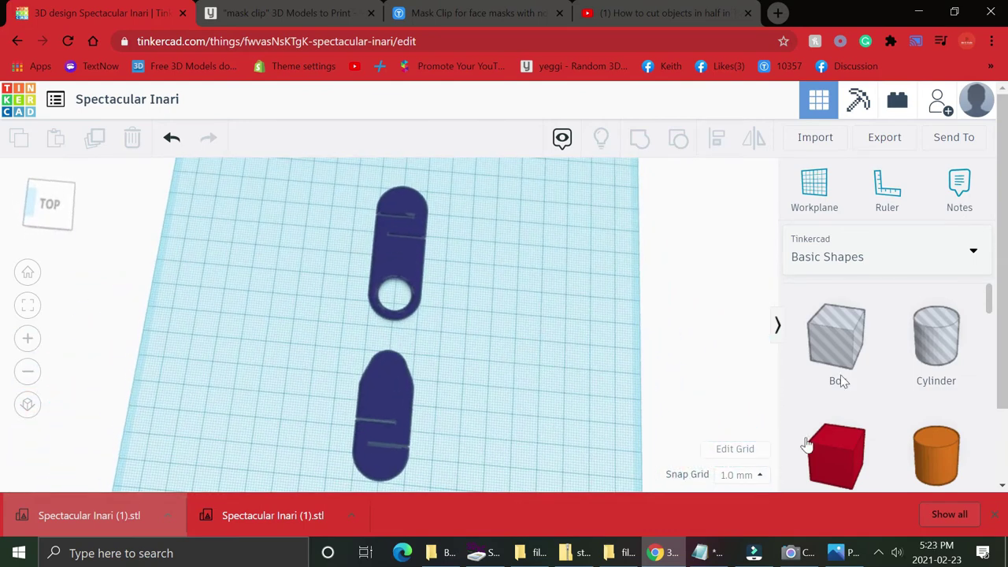
{"action": "left_click_drag", "start_coordinate": [822, 359], "coordinate": [553, 181]}
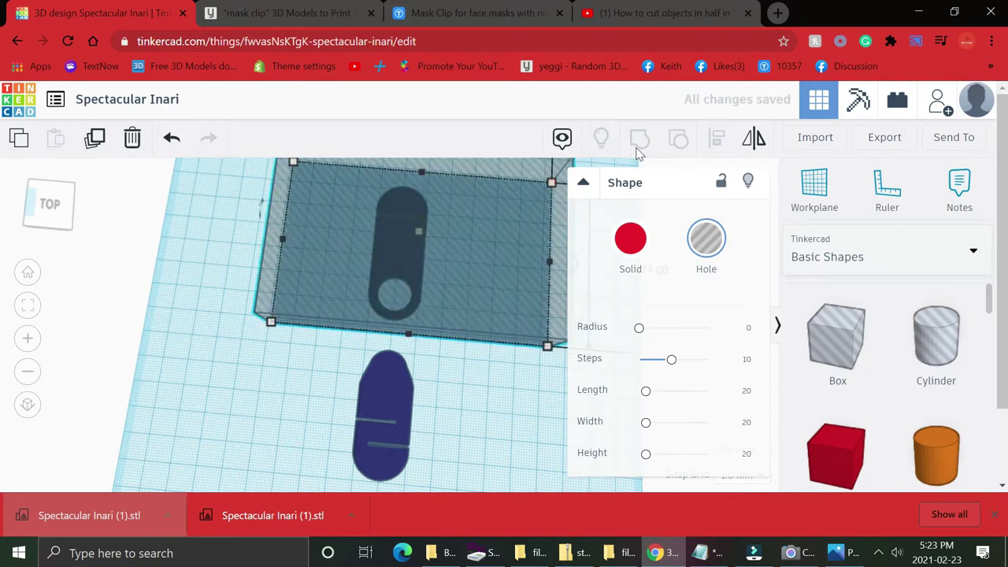
Step: Duplicate the lower clip half and move the copy to the right side of the workplane
{"action": "left_click_drag", "start_coordinate": [192, 207], "coordinate": [465, 291]}
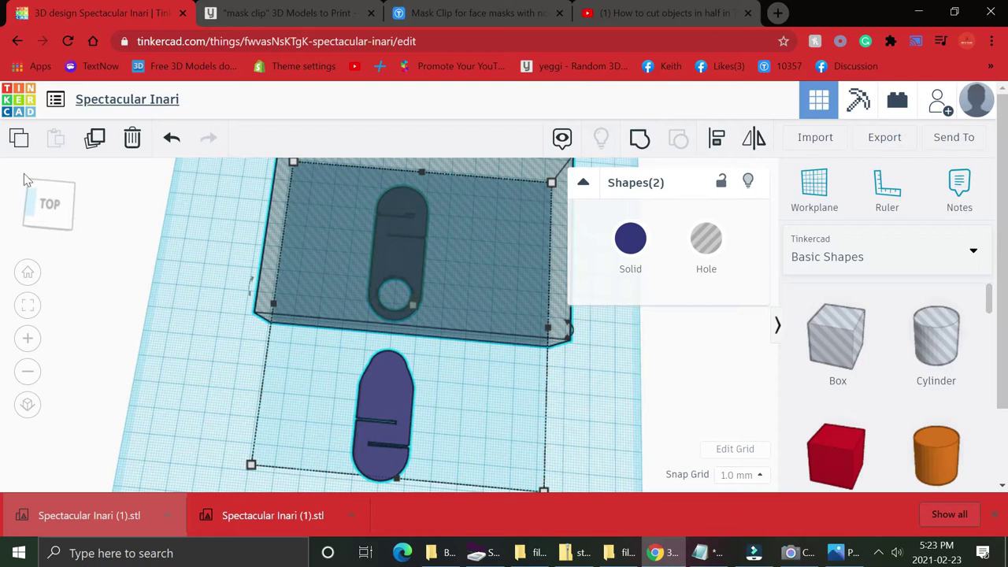
{"action": "left_click", "coordinate": [342, 471]}
{"action": "left_click", "coordinate": [372, 404]}
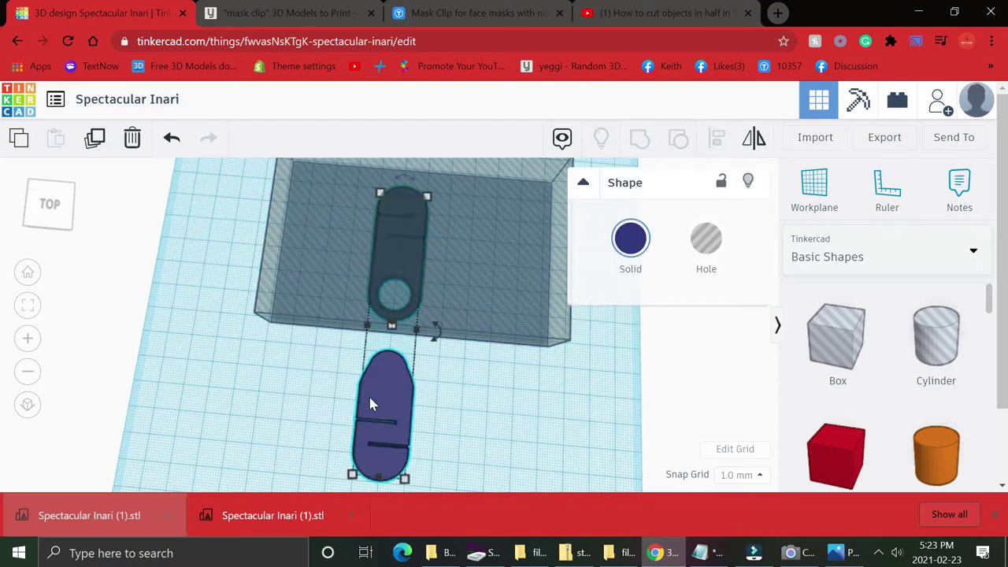
{"action": "left_click", "coordinate": [94, 141]}
{"action": "left_click_drag", "start_coordinate": [401, 367], "coordinate": [717, 407]}
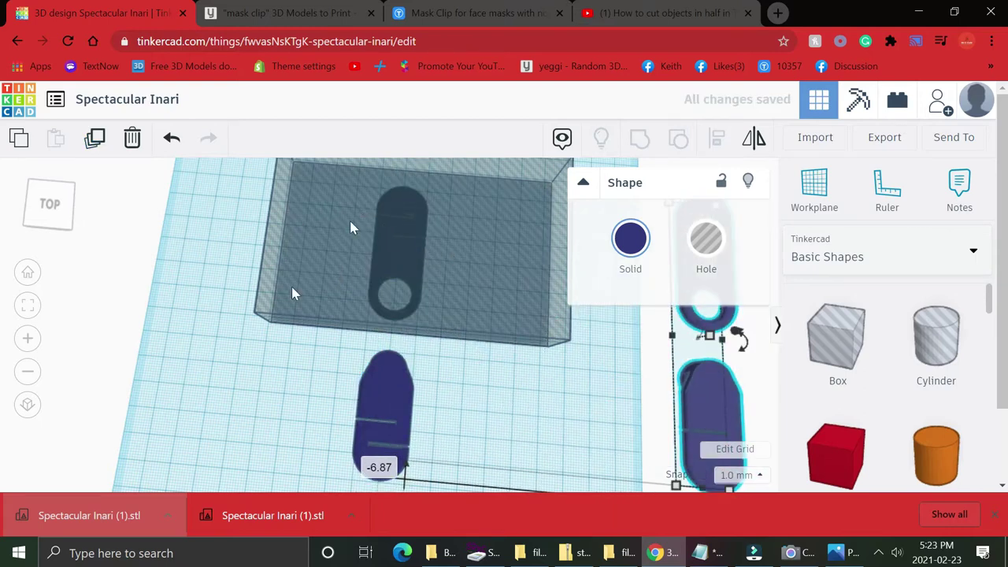
Step: Group the box hole with the lower clip half and move the result up and left
{"action": "left_click", "coordinate": [218, 372]}
{"action": "left_click_drag", "start_coordinate": [183, 226], "coordinate": [490, 485]}
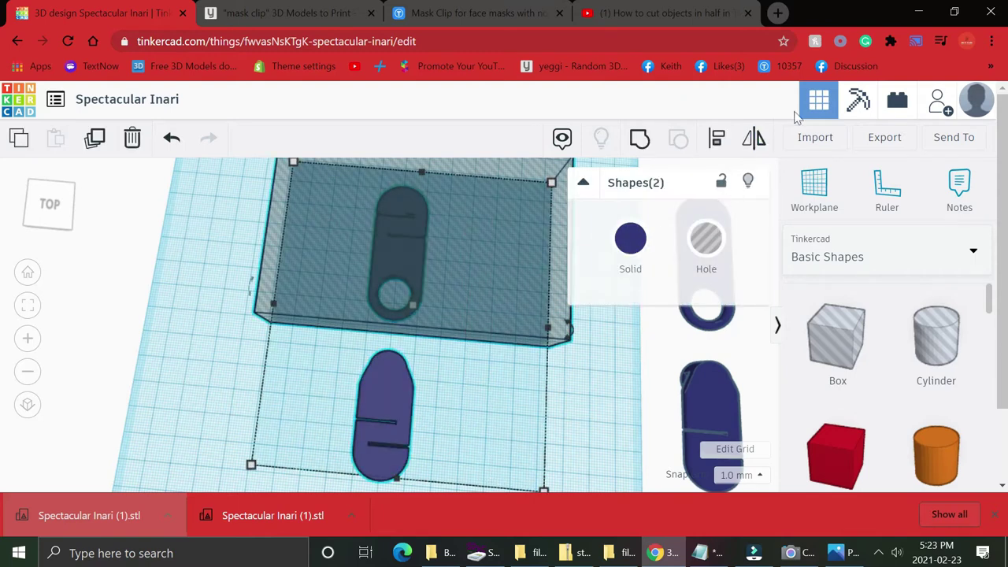
{"action": "left_click", "coordinate": [641, 139]}
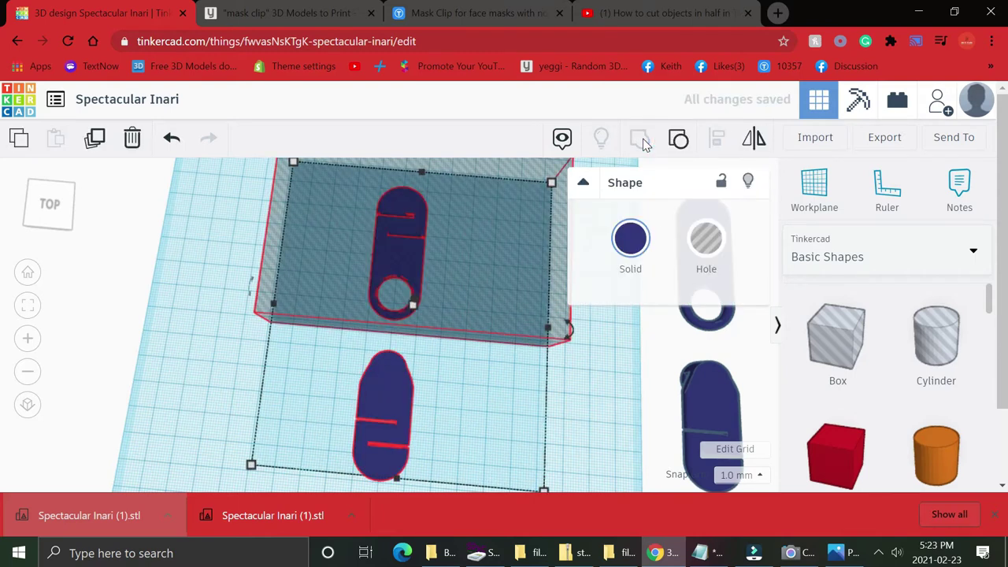
{"action": "left_click_drag", "start_coordinate": [398, 415], "coordinate": [217, 309]}
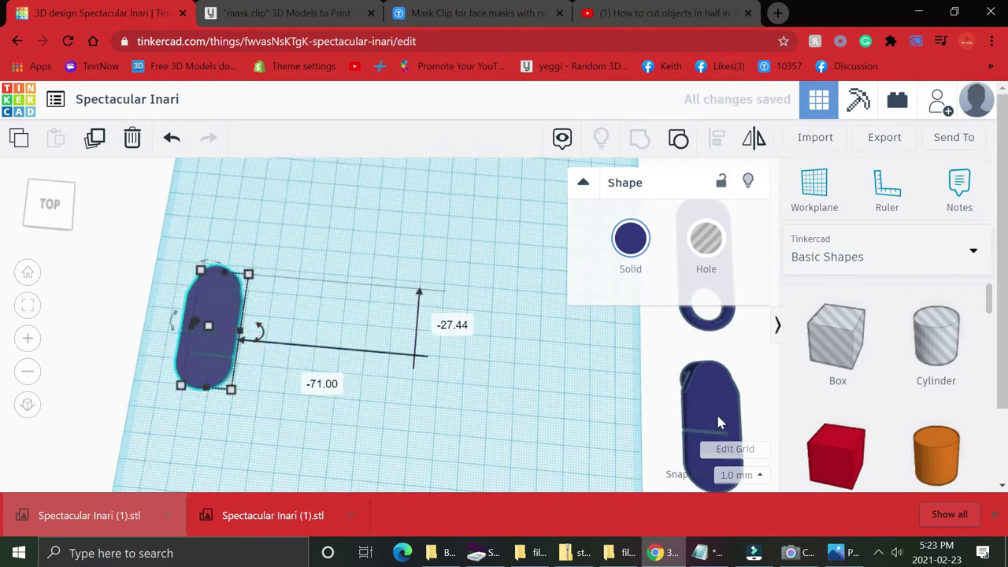
Step: Move the right-hand copies to the middle and the left clip lower-left, then add another box
{"action": "left_click", "coordinate": [716, 412]}
{"action": "left_click_drag", "start_coordinate": [717, 421], "coordinate": [373, 403]}
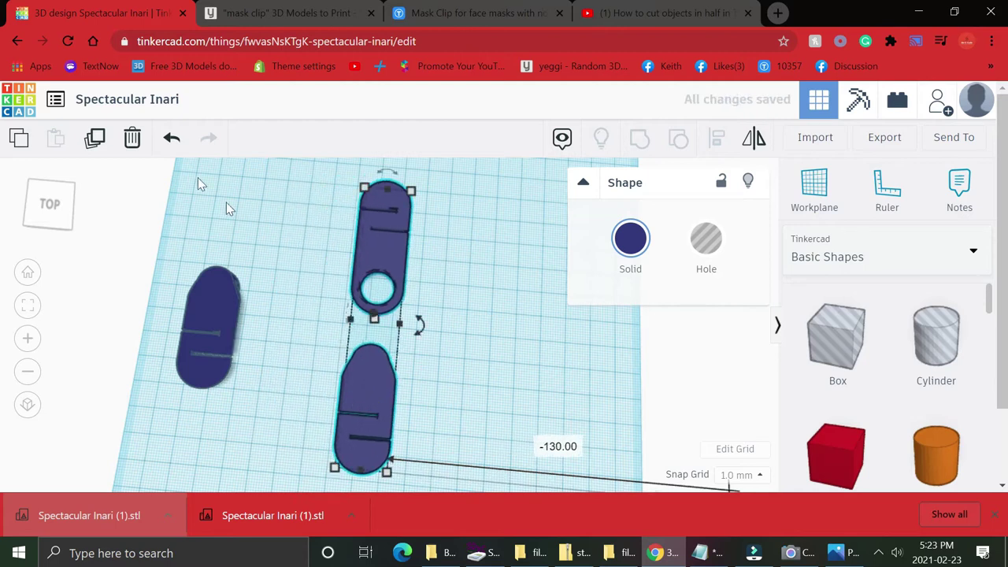
{"action": "left_click_drag", "start_coordinate": [202, 343], "coordinate": [169, 448]}
{"action": "left_click_drag", "start_coordinate": [837, 339], "coordinate": [469, 227]}
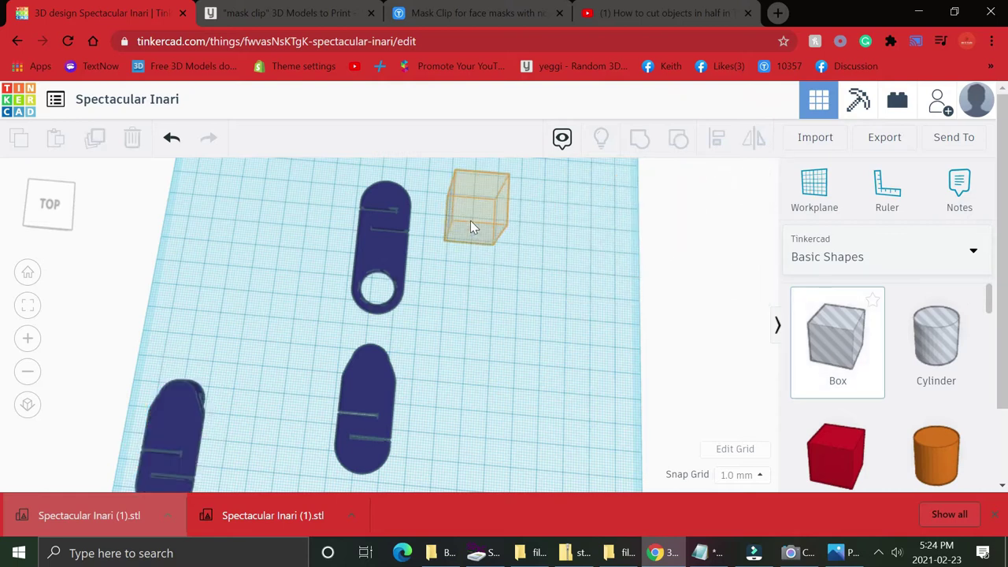
Step: Resize a box hole to 72 by 34 and group it with the middle clip to cut it away
{"action": "right_click_drag", "start_coordinate": [471, 227], "coordinate": [294, 251]}
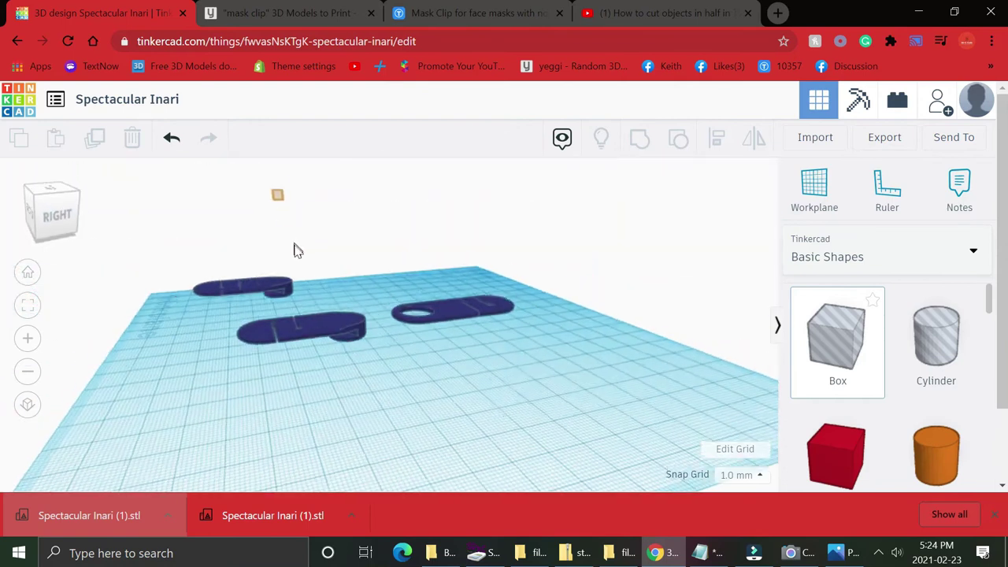
{"action": "left_click", "coordinate": [346, 329]}
{"action": "left_click_drag", "start_coordinate": [329, 339], "coordinate": [178, 367]}
{"action": "right_click_drag", "start_coordinate": [376, 483], "coordinate": [533, 318]}
{"action": "left_click", "coordinate": [470, 352]}
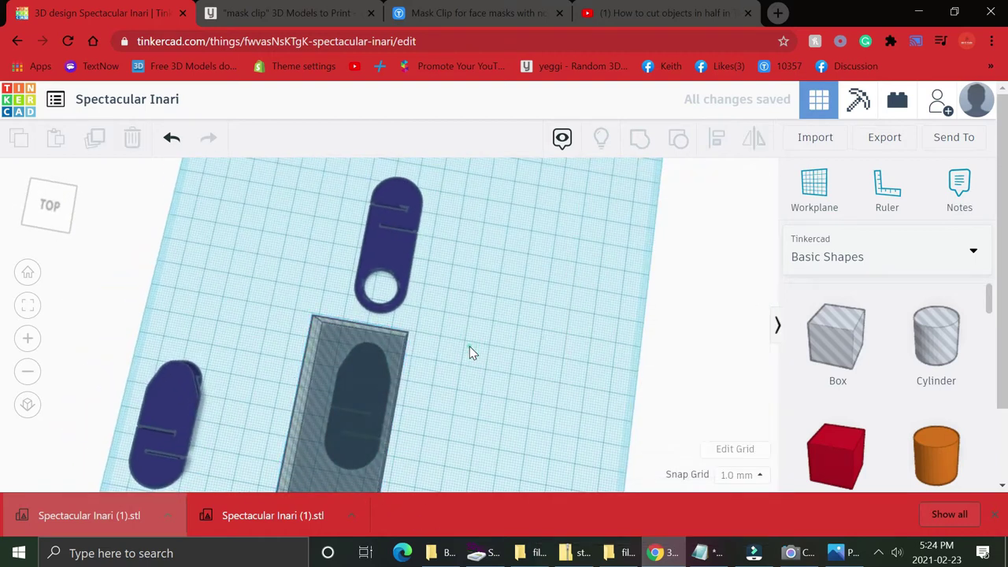
{"action": "left_click_drag", "start_coordinate": [470, 351], "coordinate": [241, 445]}
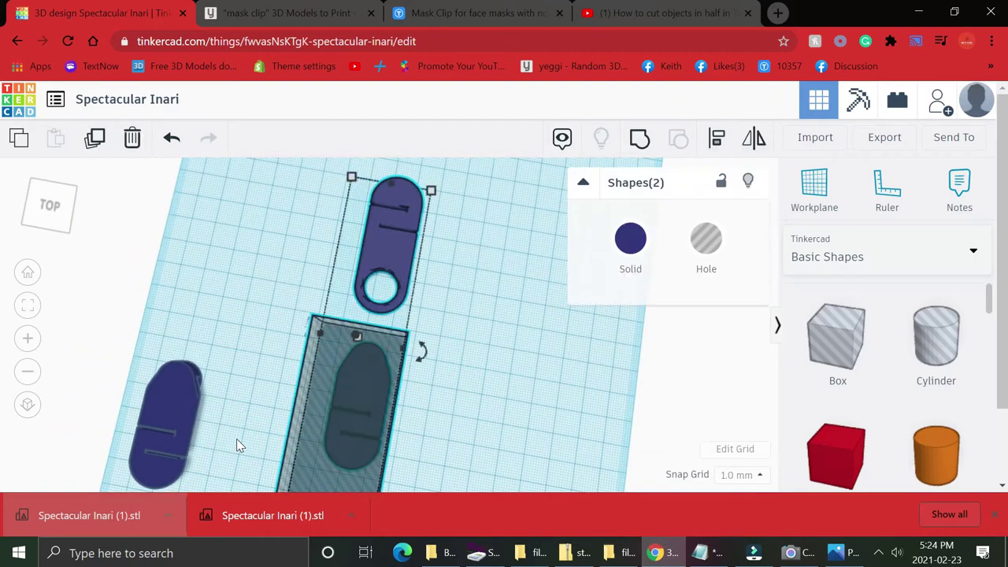
{"action": "left_click", "coordinate": [640, 138]}
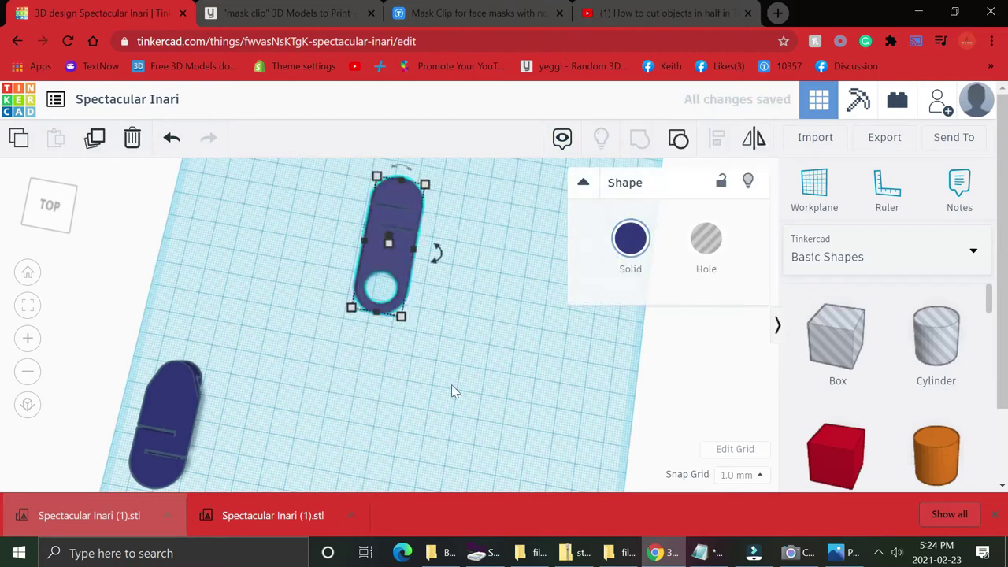
Step: Move the lower-left and upper clip halves toward each other so they line up
{"action": "left_click", "coordinate": [169, 389]}
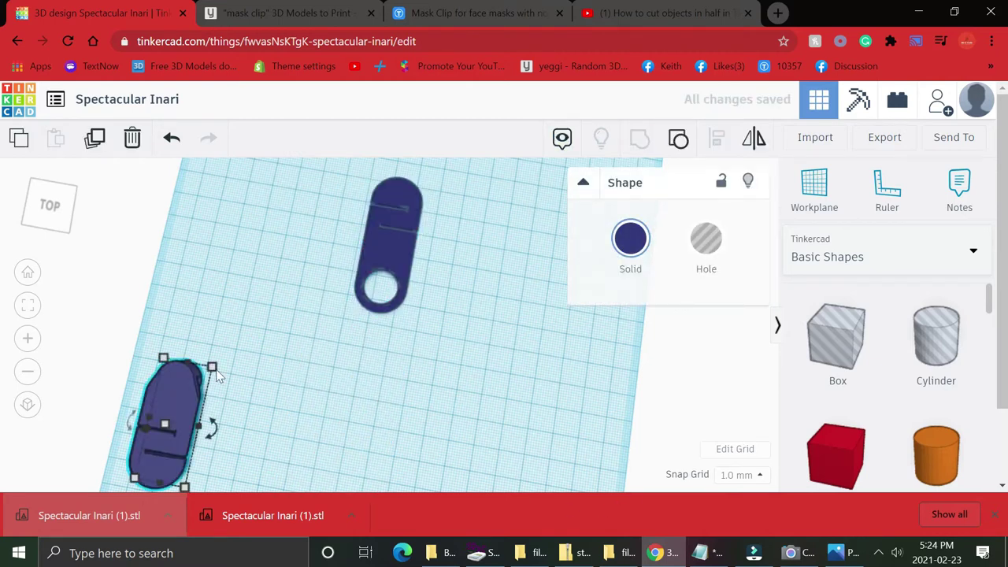
{"action": "left_click", "coordinate": [370, 249]}
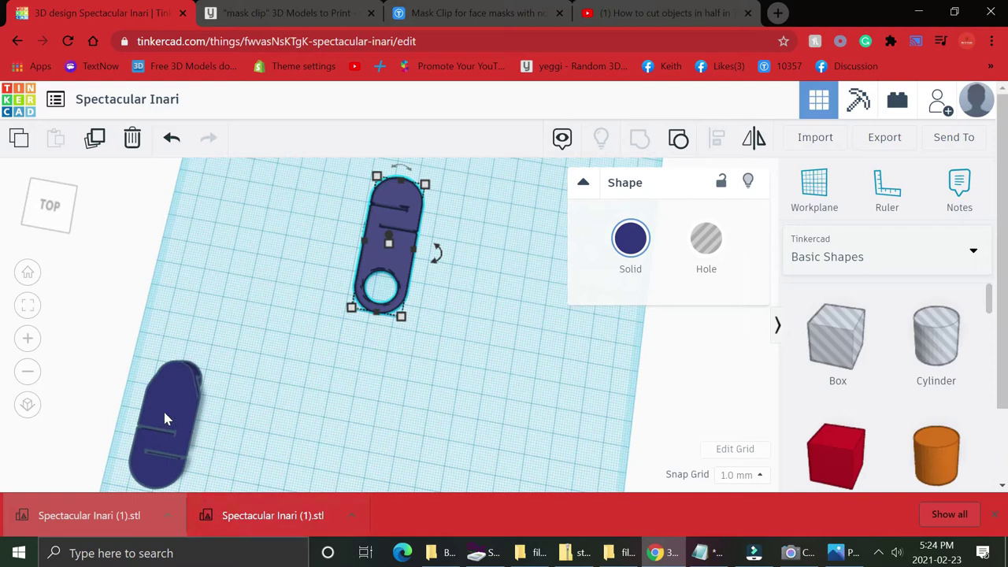
{"action": "left_click", "coordinate": [174, 382]}
{"action": "left_click_drag", "start_coordinate": [175, 382], "coordinate": [356, 388]}
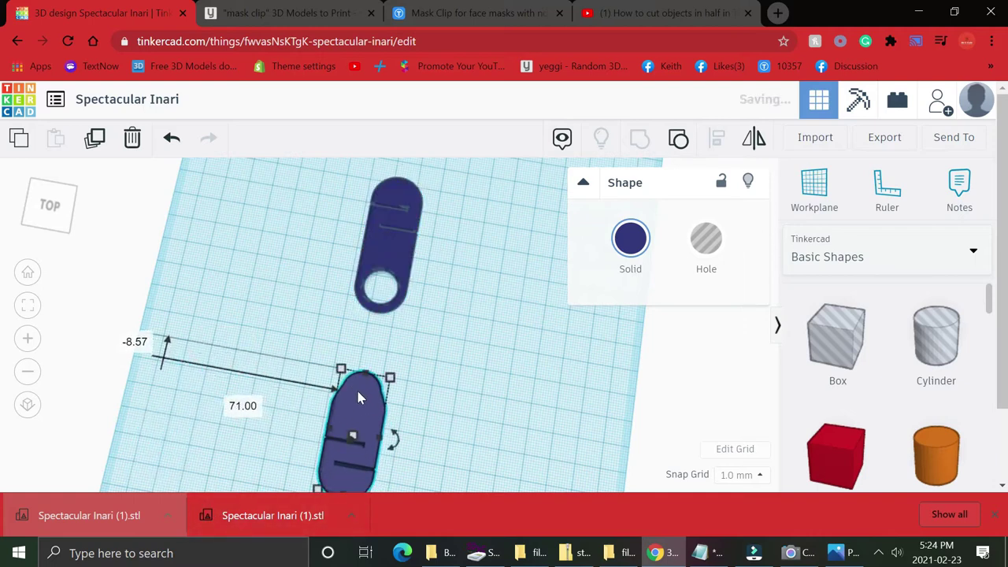
{"action": "left_click", "coordinate": [392, 254]}
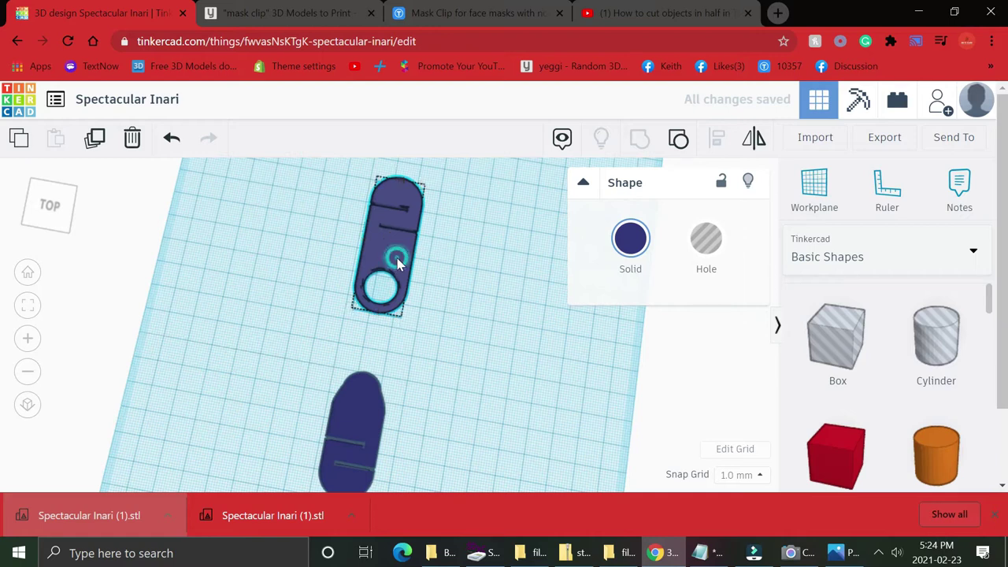
{"action": "left_click_drag", "start_coordinate": [398, 267], "coordinate": [392, 305]}
{"action": "left_click", "coordinate": [491, 342]}
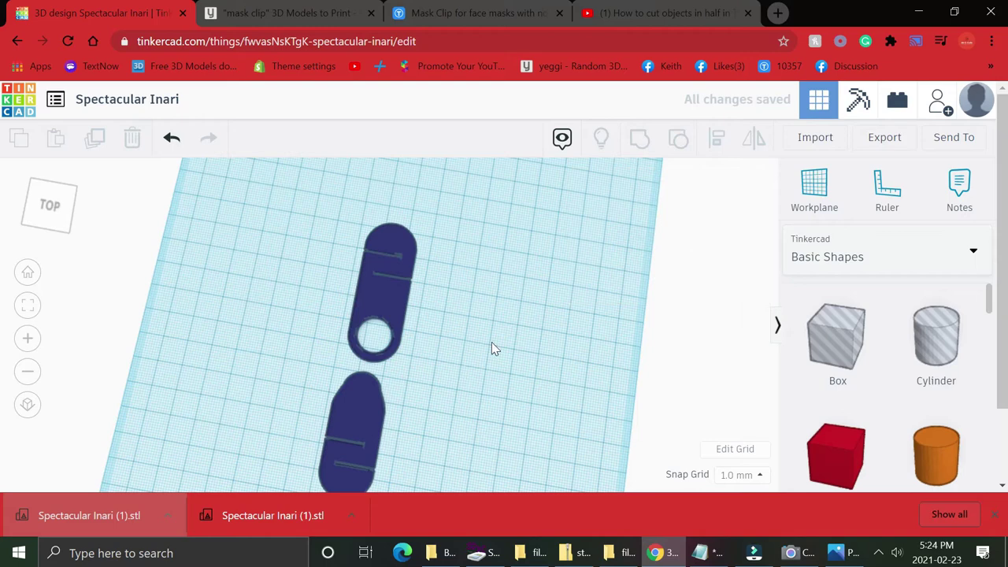
Step: Lower the right-hand clip half from 1.00 to 0.00 elevation onto the workplane
{"action": "right_click_drag", "start_coordinate": [491, 342], "coordinate": [273, 276]}
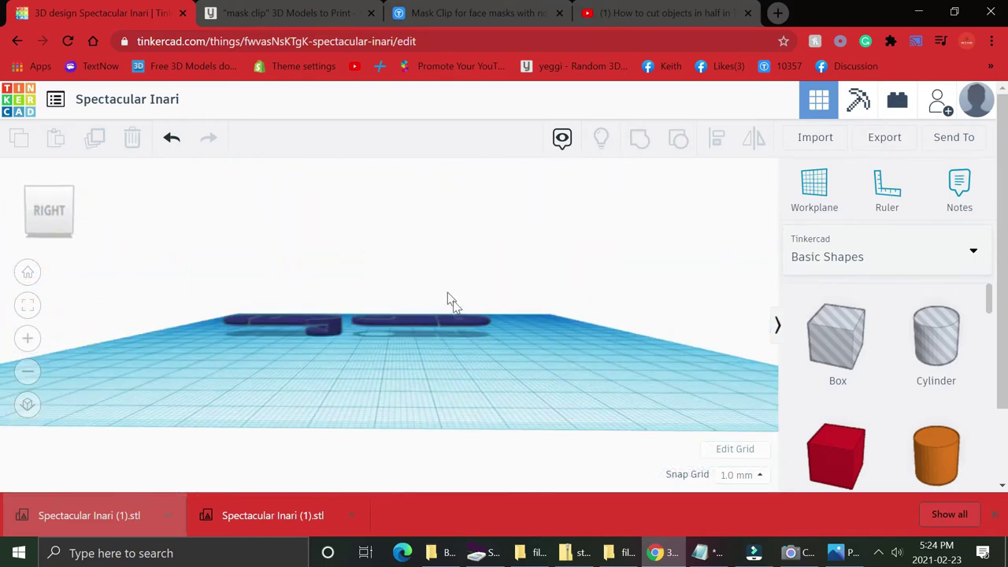
{"action": "left_click", "coordinate": [417, 322]}
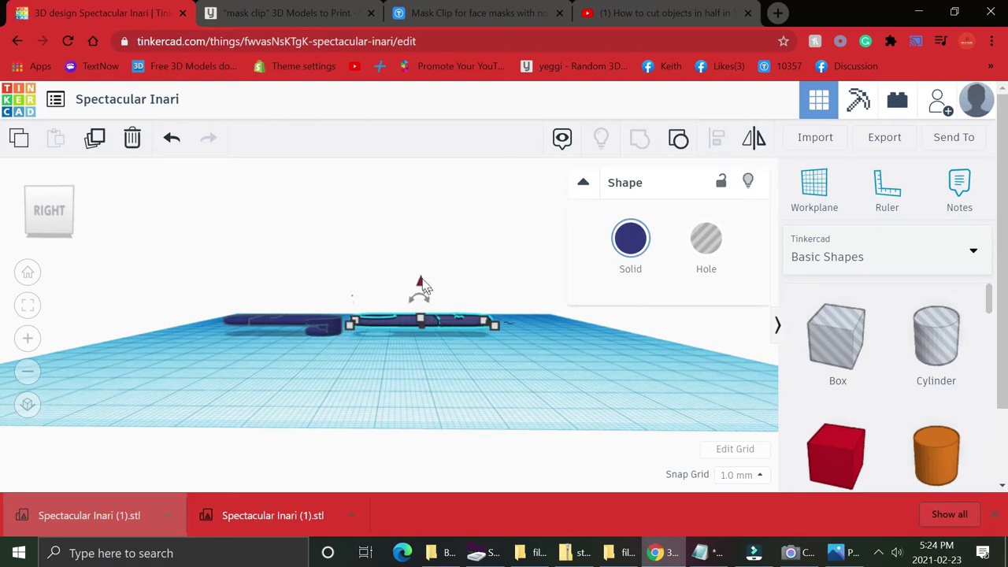
{"action": "left_click_drag", "start_coordinate": [423, 285], "coordinate": [419, 294]}
{"action": "left_click", "coordinate": [449, 369]}
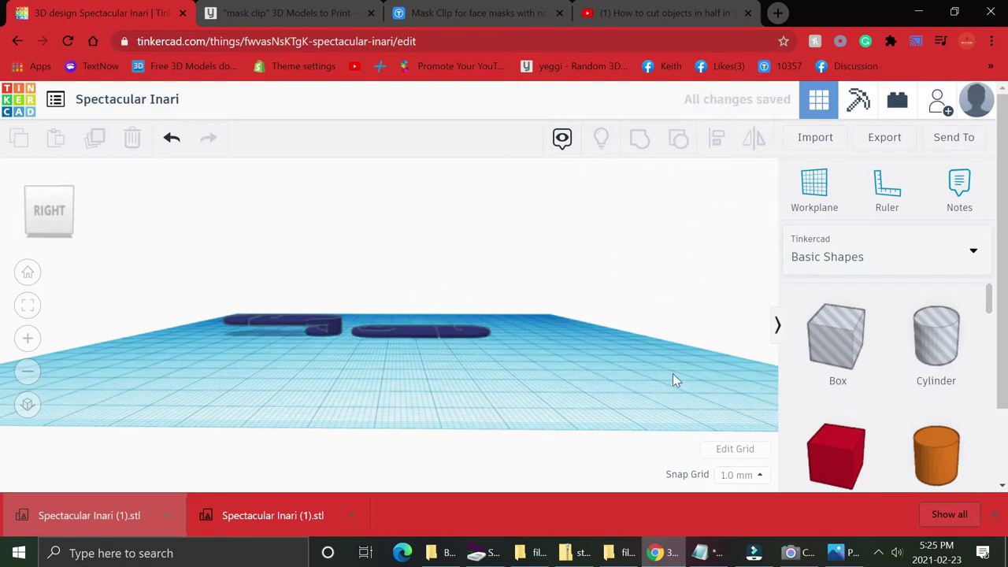
Step: Add a text shape on the workplane, change its wording to 'Bandana', and shrink it
{"action": "scroll", "coordinate": [974, 349], "scroll_direction": "down", "scroll_amount": 5}
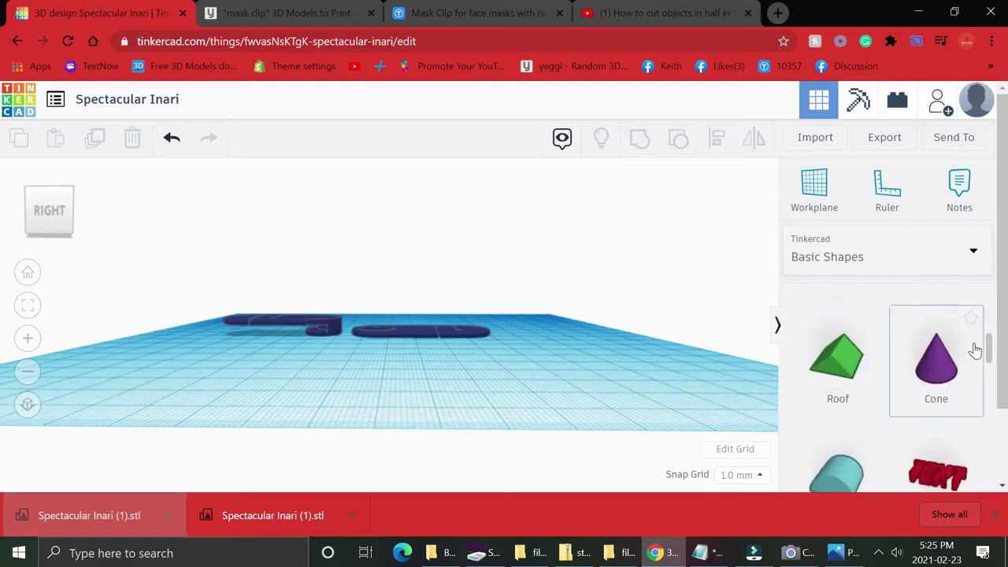
{"action": "left_click_drag", "start_coordinate": [936, 364], "coordinate": [568, 376]}
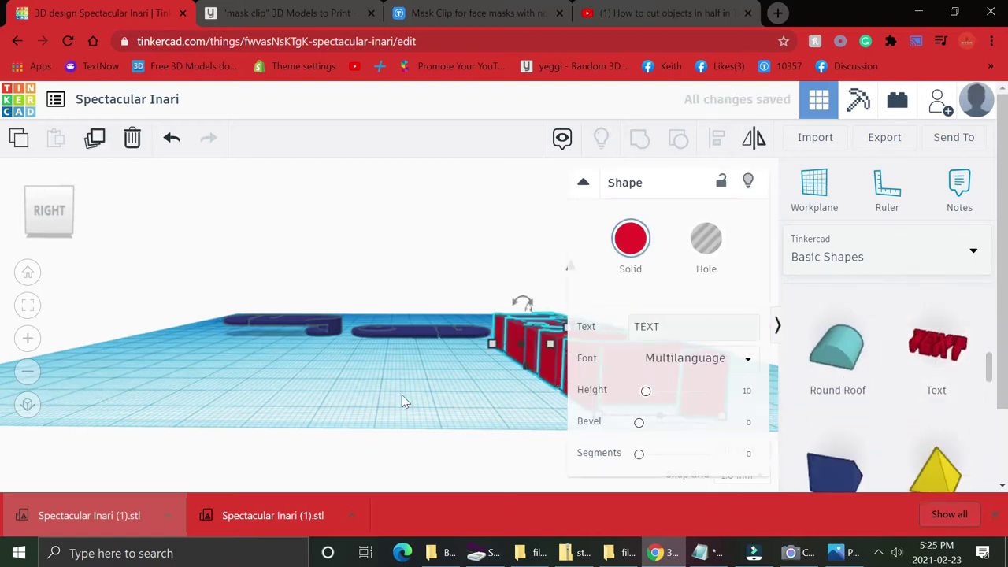
{"action": "left_click", "coordinate": [669, 326]}
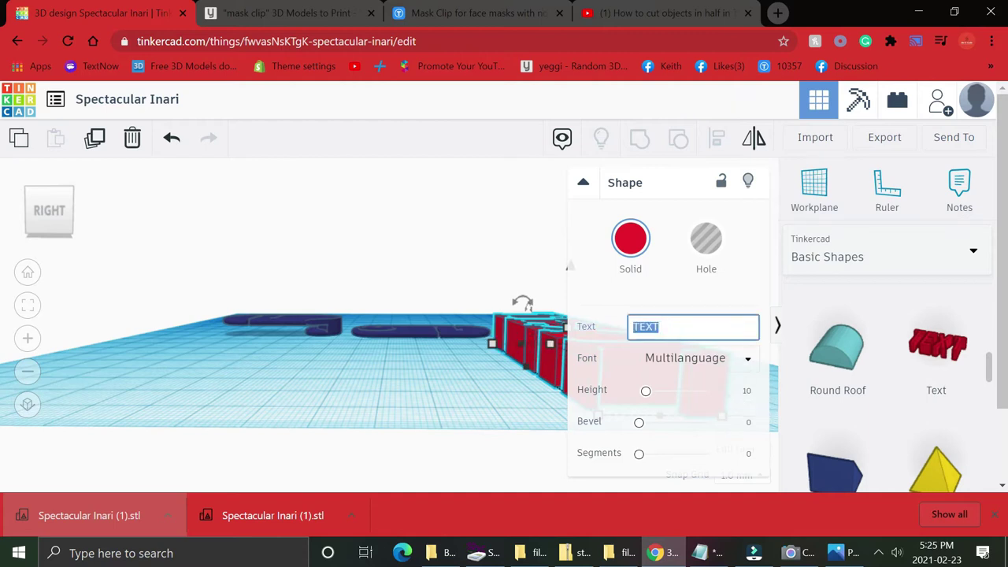
{"action": "type", "text": "Ban"}
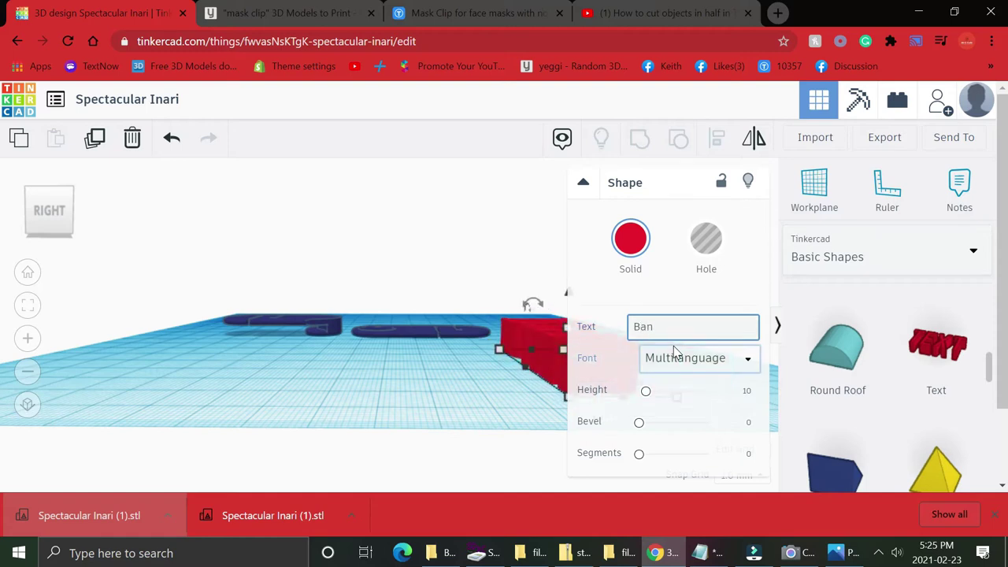
{"action": "type", "text": "d"}
{"action": "type", "text": "an"}
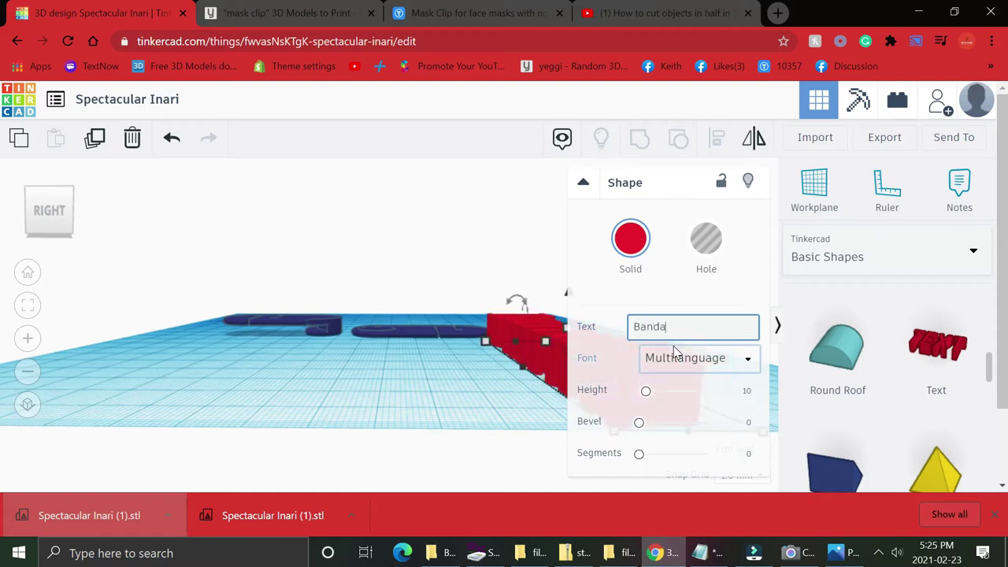
{"action": "type", "text": "a"}
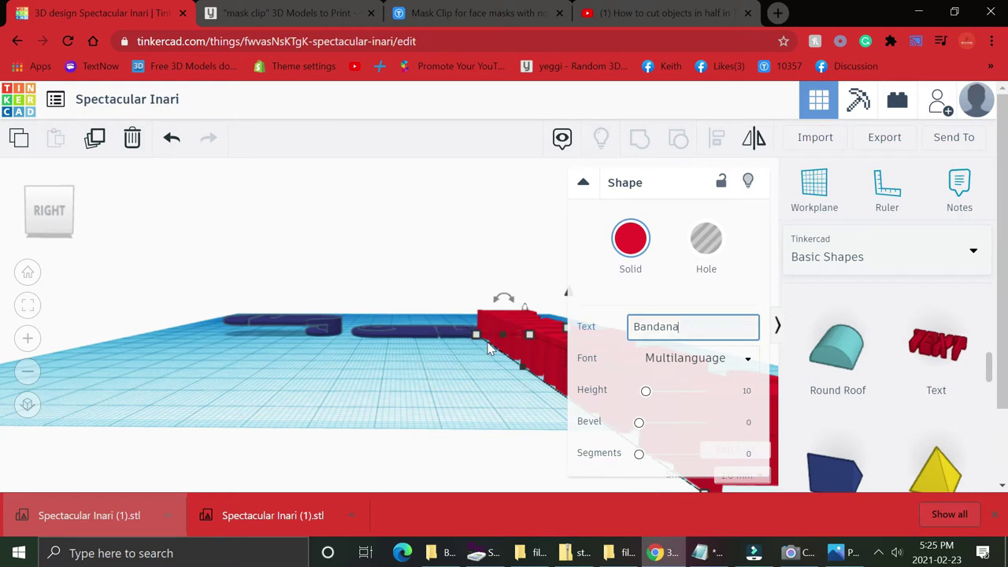
{"action": "left_click_drag", "start_coordinate": [475, 336], "coordinate": [469, 360]}
{"action": "right_click_drag", "start_coordinate": [478, 397], "coordinate": [671, 404]}
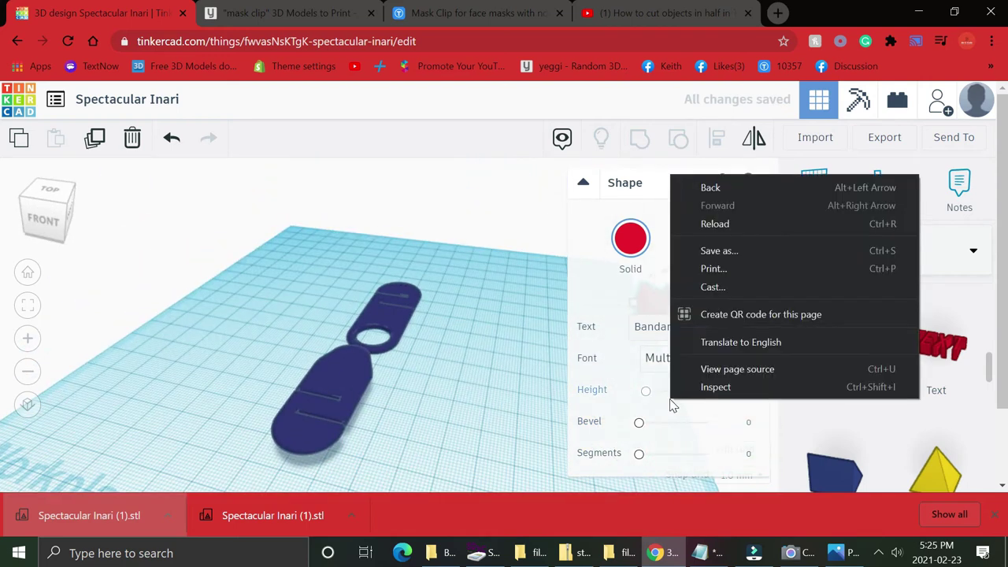
Step: Move the Bandana text beside the clips, resize it to 18 by 20, and lower its height
{"action": "left_click", "coordinate": [394, 241]}
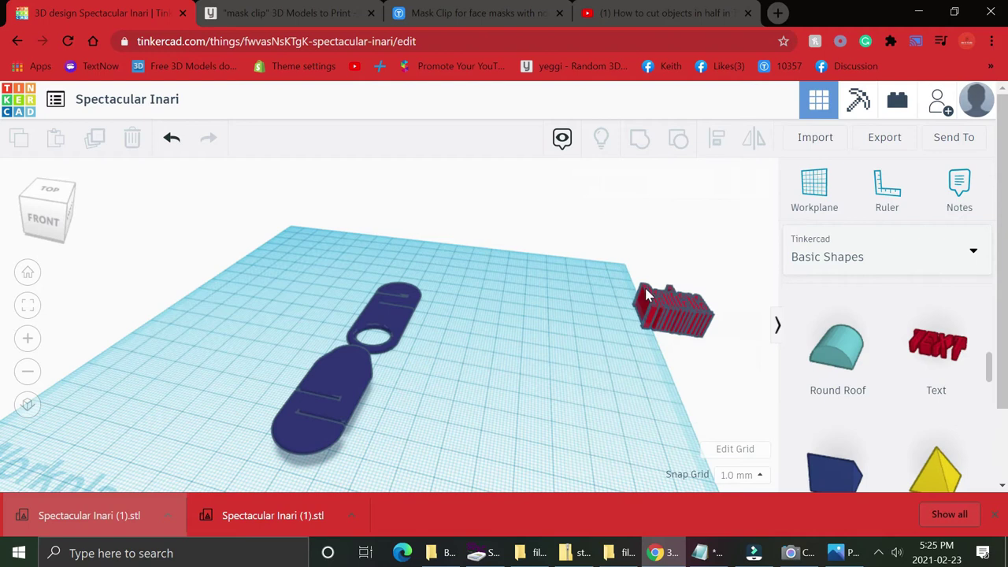
{"action": "left_click_drag", "start_coordinate": [668, 305], "coordinate": [254, 307]}
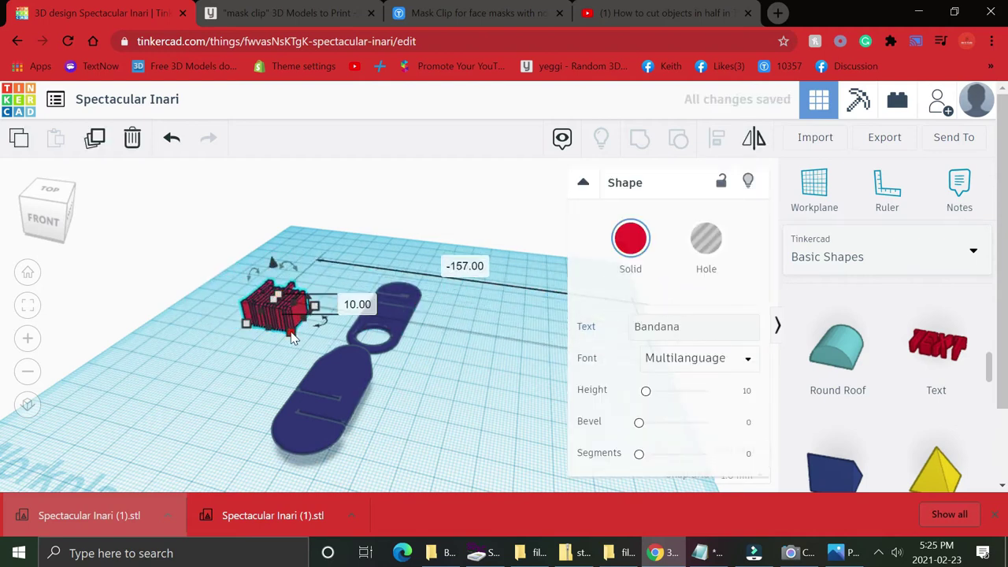
{"action": "left_click_drag", "start_coordinate": [291, 337], "coordinate": [287, 335]}
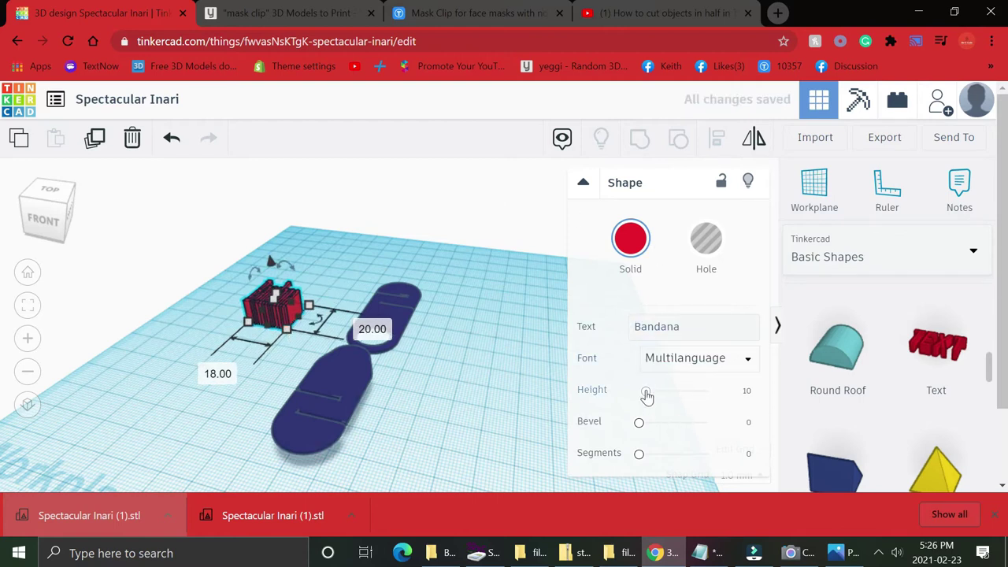
{"action": "left_click_drag", "start_coordinate": [647, 396], "coordinate": [643, 399]}
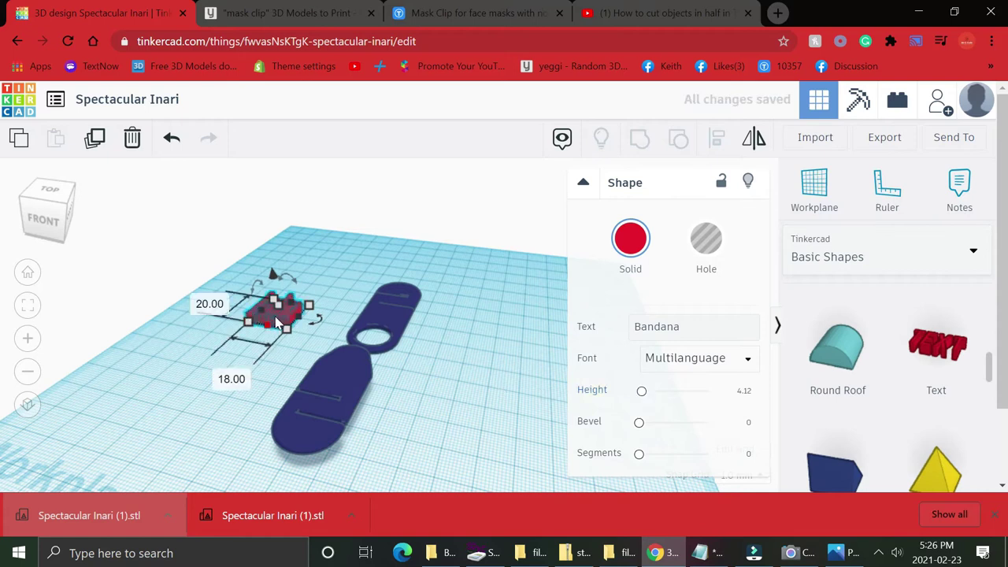
{"action": "mouse_move", "coordinate": [280, 323]}
{"action": "left_mouse_down"}
{"action": "mouse_move", "coordinate": [299, 350]}
{"action": "mouse_move", "coordinate": [347, 377]}
{"action": "mouse_move", "coordinate": [268, 339]}
{"action": "mouse_move", "coordinate": [276, 335]}
{"action": "left_mouse_up"}
Step: Set the Bandana text's font to Sans
{"action": "scroll", "coordinate": [315, 339], "scroll_direction": "down", "scroll_amount": 2}
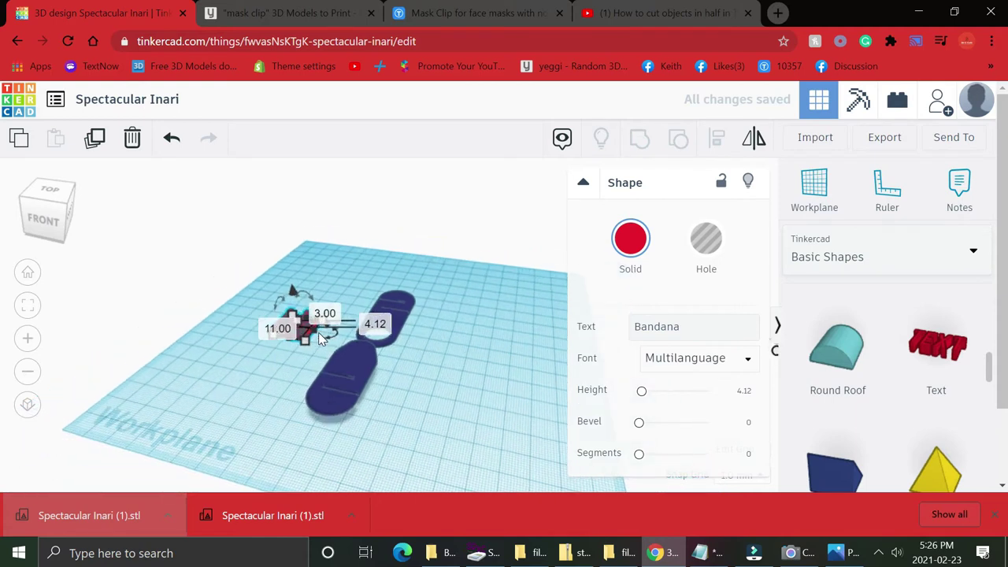
{"action": "right_click_drag", "start_coordinate": [319, 337], "coordinate": [354, 386]}
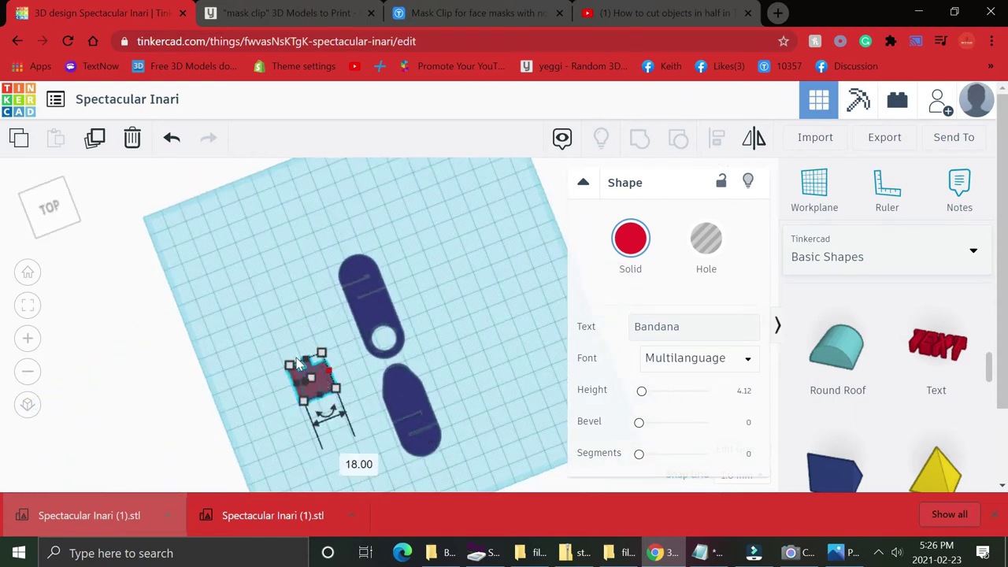
{"action": "left_click", "coordinate": [352, 376]}
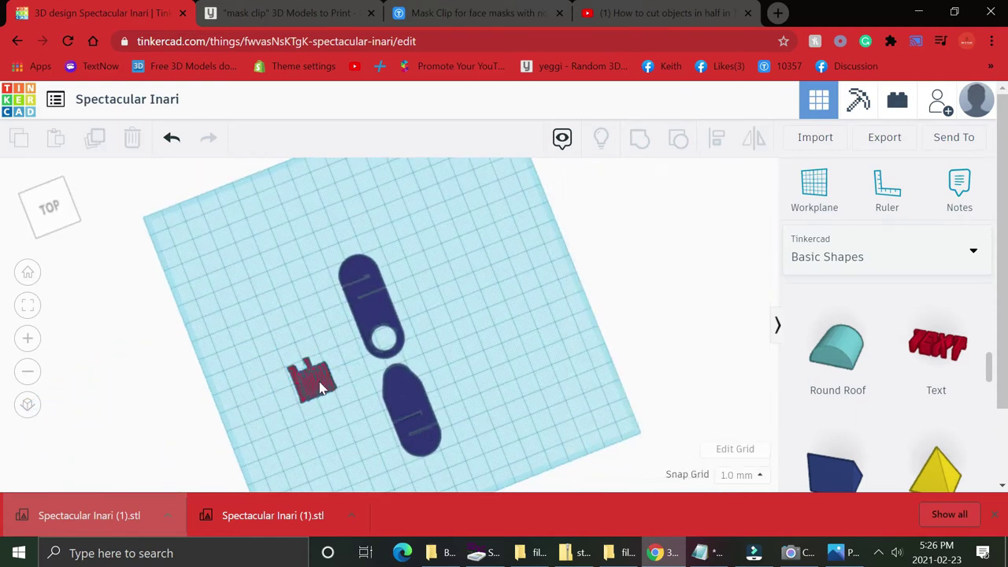
{"action": "left_click", "coordinate": [320, 387]}
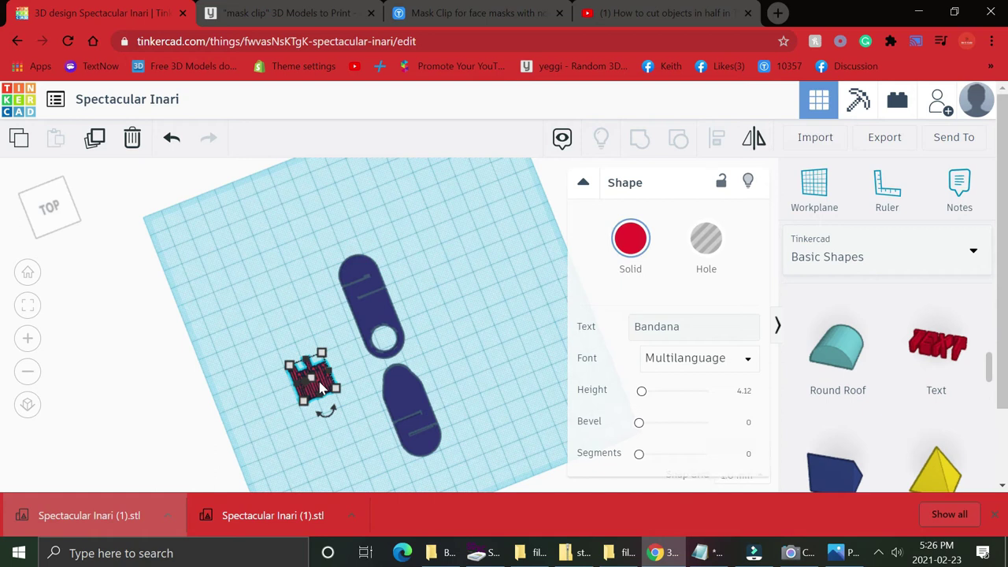
{"action": "left_click", "coordinate": [685, 359]}
{"action": "left_click", "coordinate": [680, 412]}
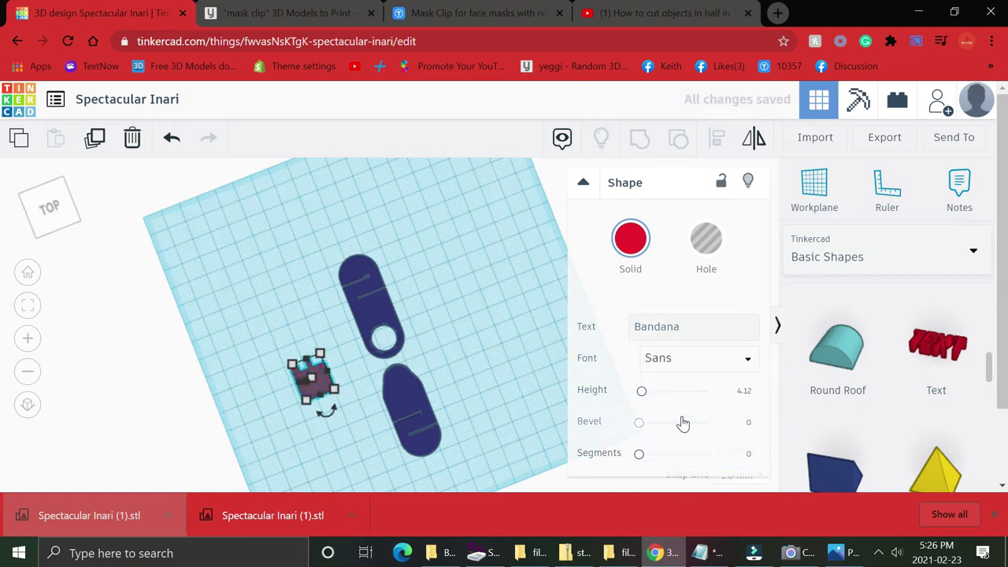
{"action": "left_click", "coordinate": [363, 379]}
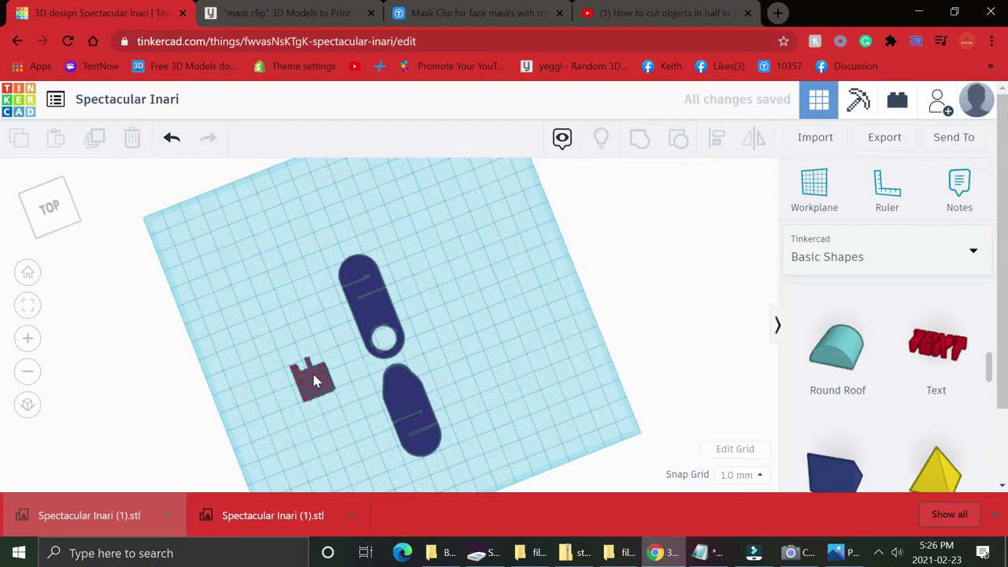
Step: Place the Bandana text on the upper clip half and resize it to about 17.58 by 13
{"action": "mouse_move", "coordinate": [313, 377]}
{"action": "right_mouse_down"}
{"action": "mouse_move", "coordinate": [347, 371]}
{"action": "mouse_move", "coordinate": [301, 369]}
{"action": "right_mouse_up"}
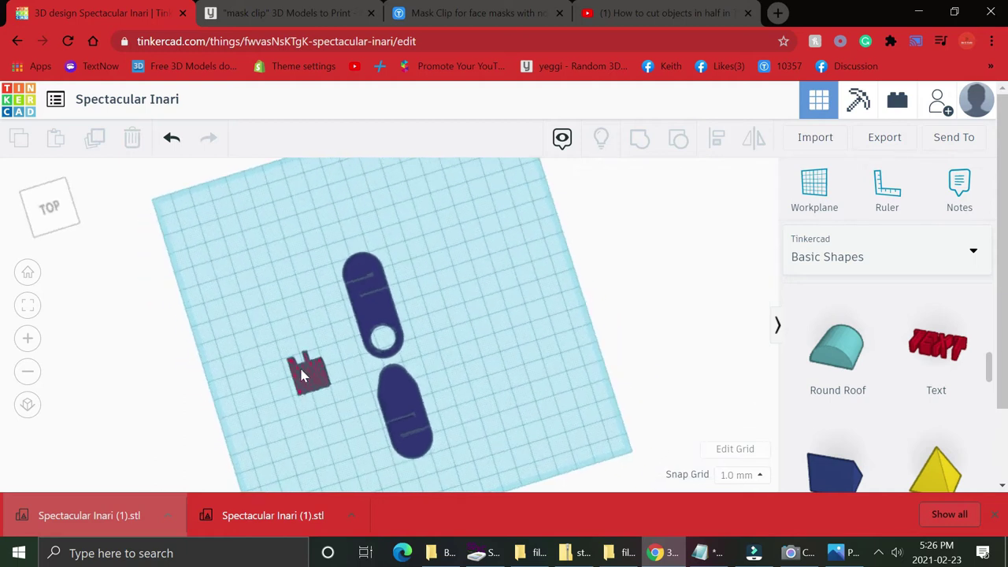
{"action": "left_click", "coordinate": [306, 377]}
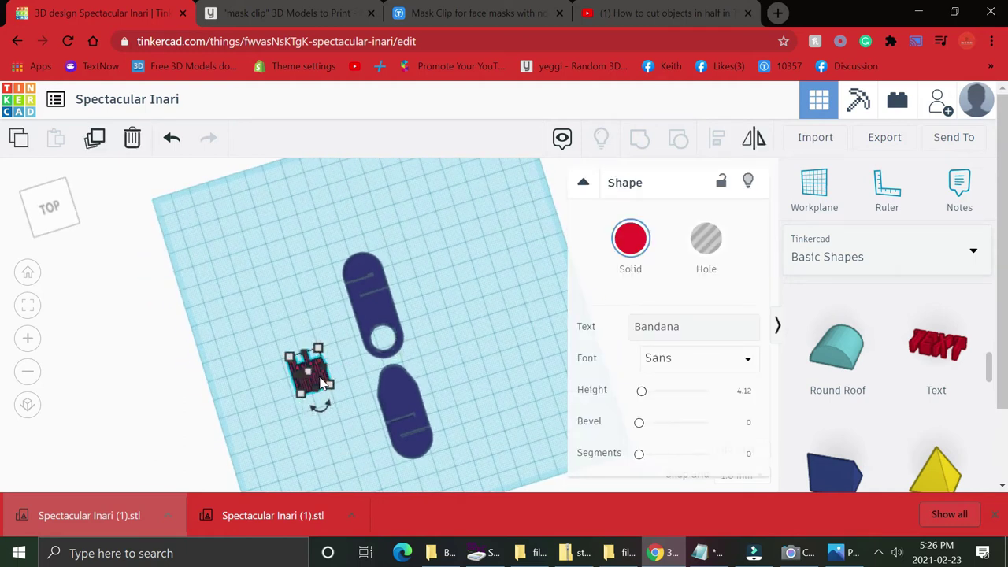
{"action": "left_click_drag", "start_coordinate": [320, 383], "coordinate": [385, 317]}
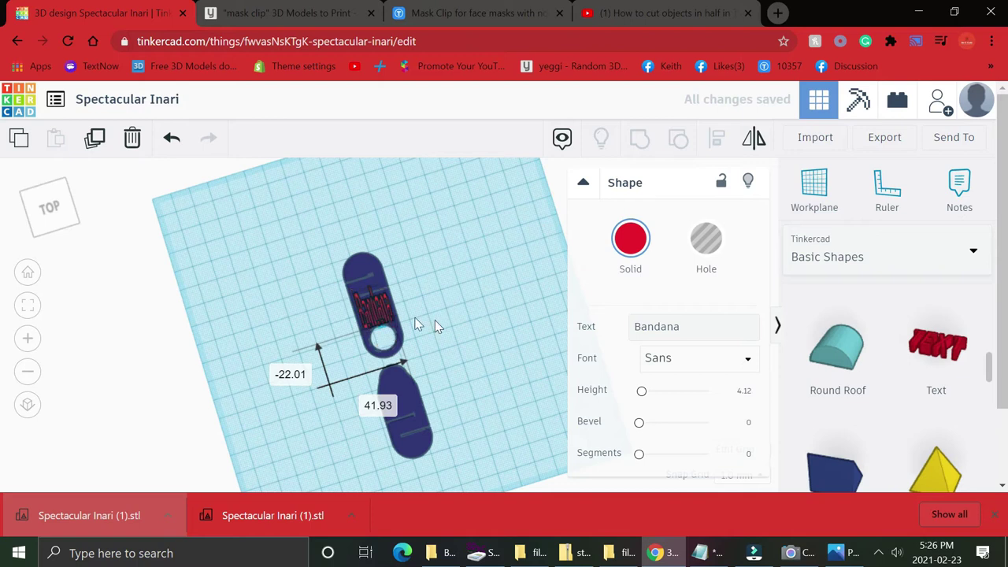
{"action": "right_click_drag", "start_coordinate": [438, 324], "coordinate": [388, 288]}
{"action": "left_click_drag", "start_coordinate": [394, 286], "coordinate": [400, 298]}
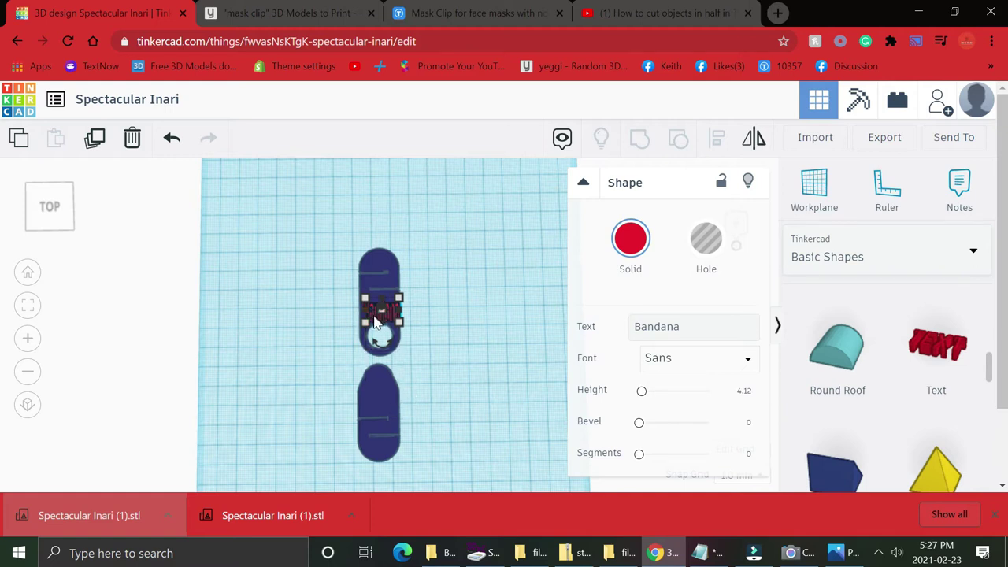
Step: Shift the upper clip half about a millimetre so it sits beneath the Bandana text
{"action": "left_click", "coordinate": [376, 322]}
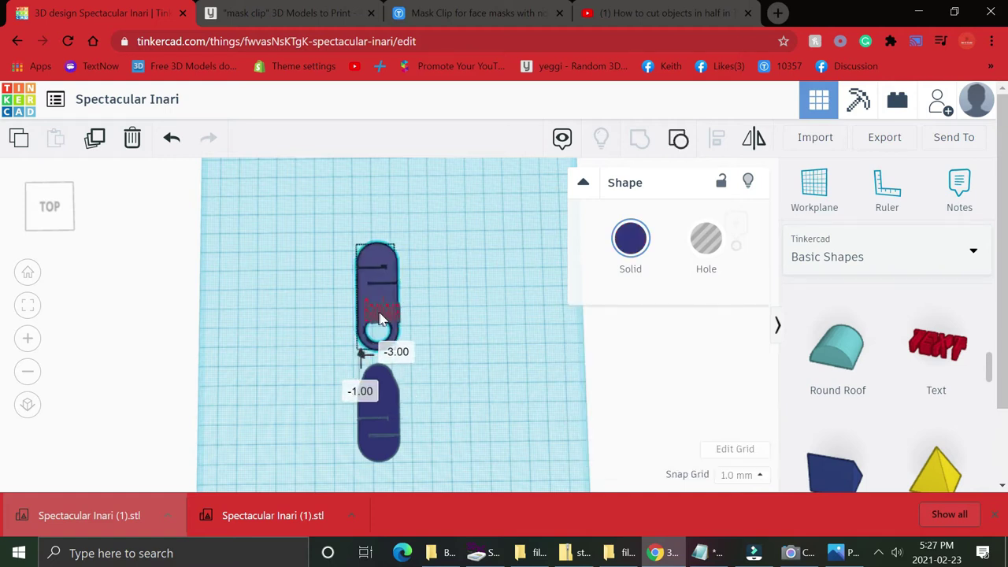
{"action": "left_click_drag", "start_coordinate": [376, 323], "coordinate": [398, 334]}
{"action": "left_click", "coordinate": [378, 317]}
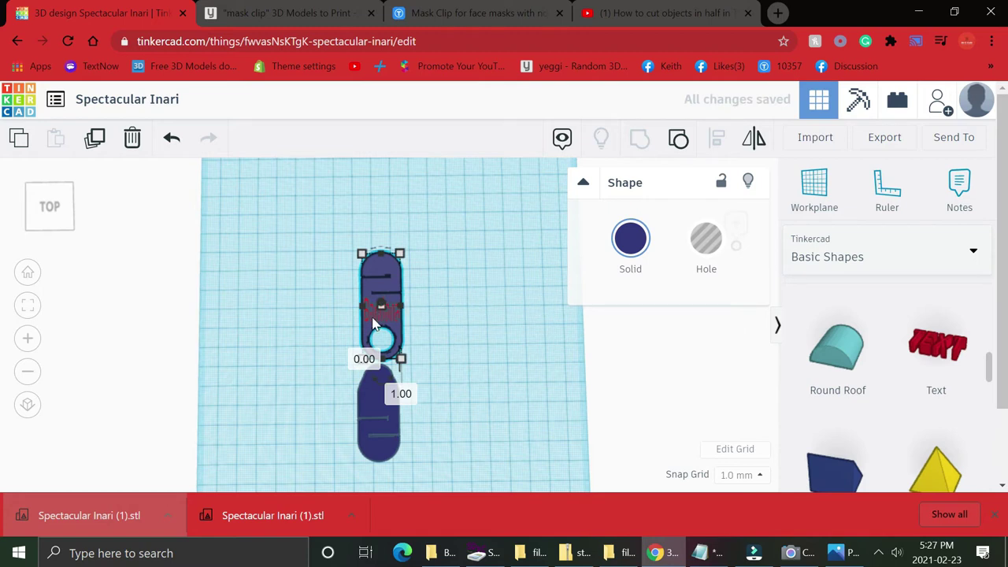
{"action": "left_click_drag", "start_coordinate": [375, 324], "coordinate": [370, 324]}
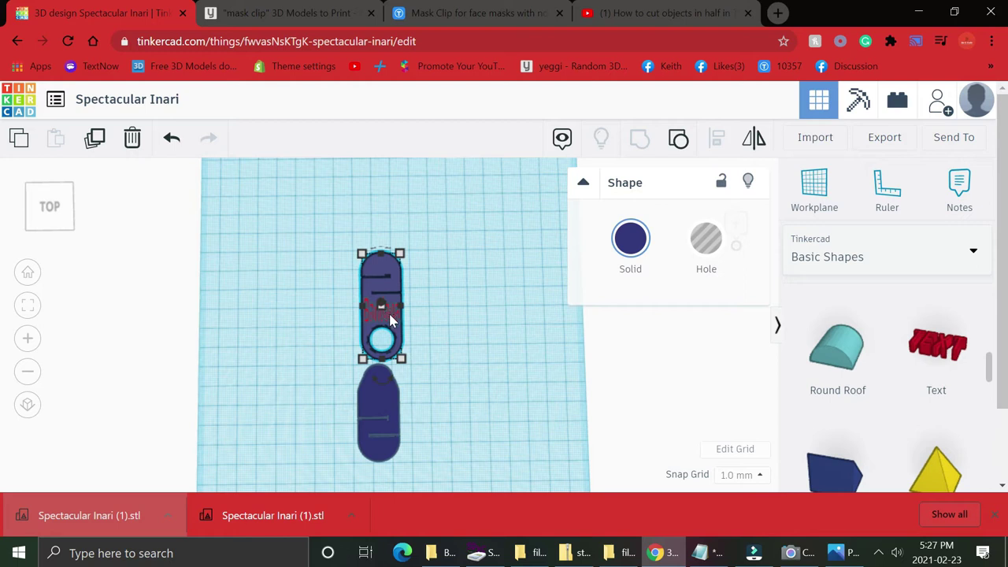
{"action": "left_click", "coordinate": [435, 319]}
{"action": "left_click", "coordinate": [364, 313]}
{"action": "right_click_drag", "start_coordinate": [275, 295], "coordinate": [529, 246]}
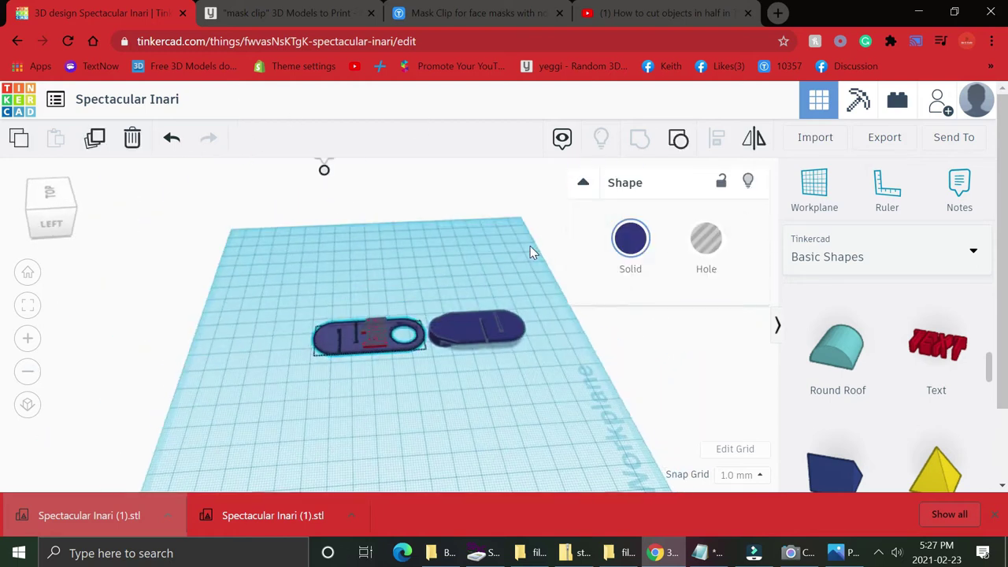
Step: Adjust the Bandana text's elevation to 1.00 so it sits into the upper clip half
{"action": "left_click", "coordinate": [385, 350]}
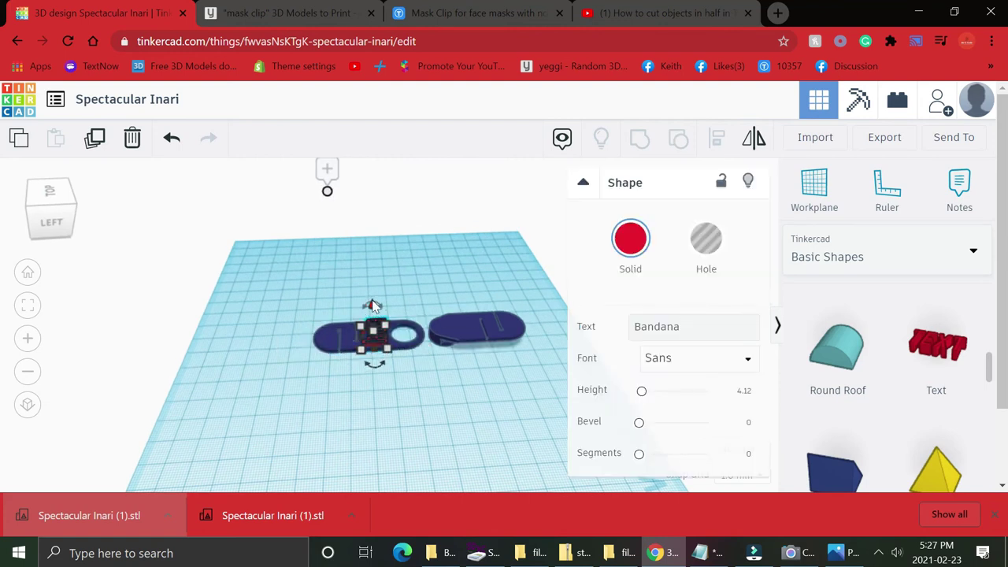
{"action": "left_click_drag", "start_coordinate": [373, 308], "coordinate": [374, 308]}
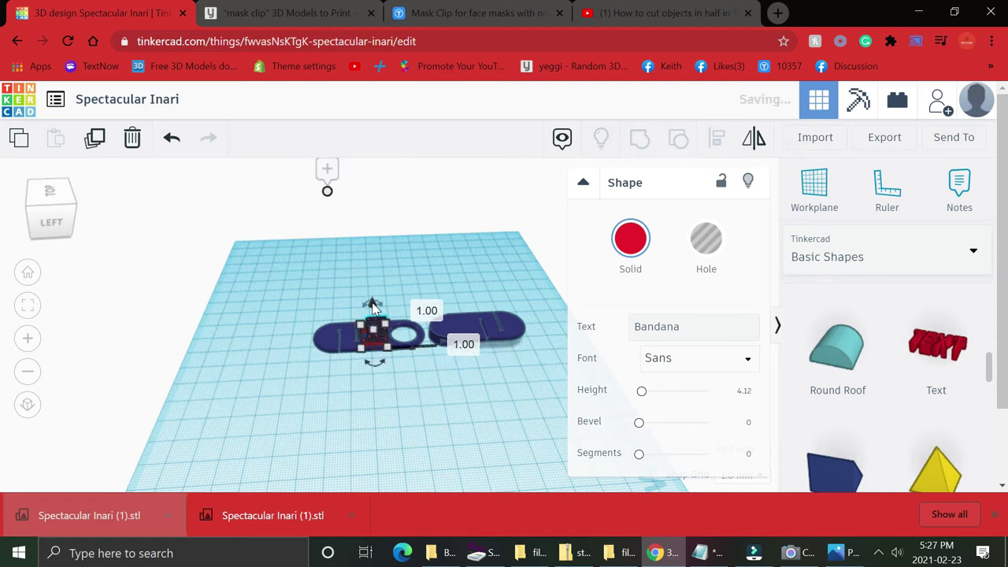
{"action": "left_click", "coordinate": [417, 253]}
{"action": "right_click_drag", "start_coordinate": [416, 271], "coordinate": [197, 418]}
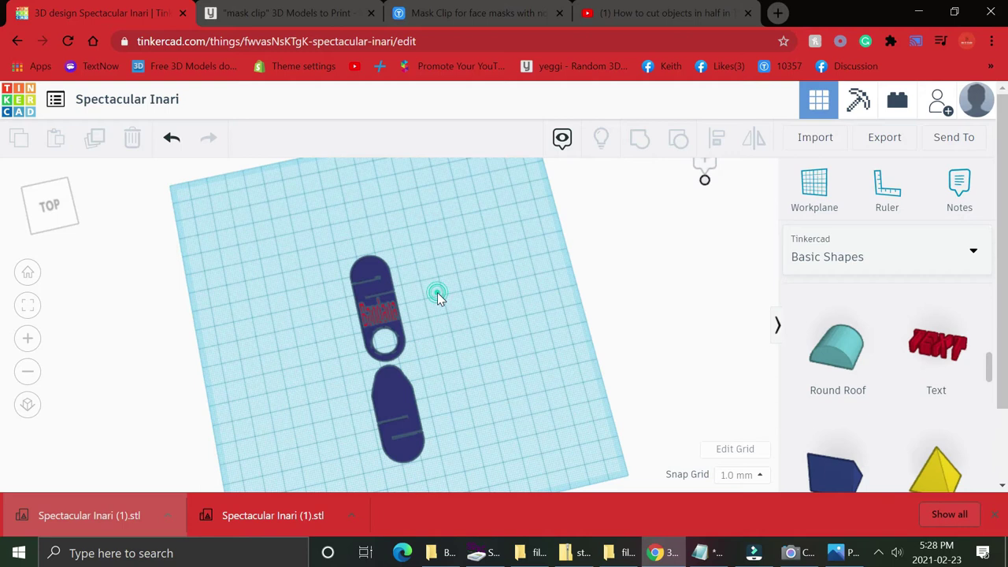
Step: Switch the Bandana text's font to Serif
{"action": "left_click", "coordinate": [379, 312]}
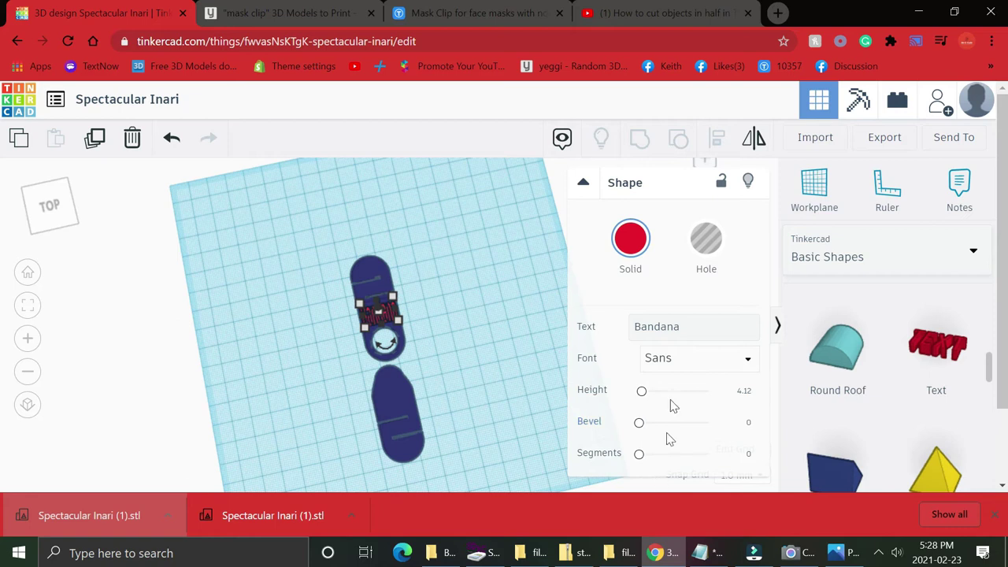
{"action": "left_click", "coordinate": [682, 363]}
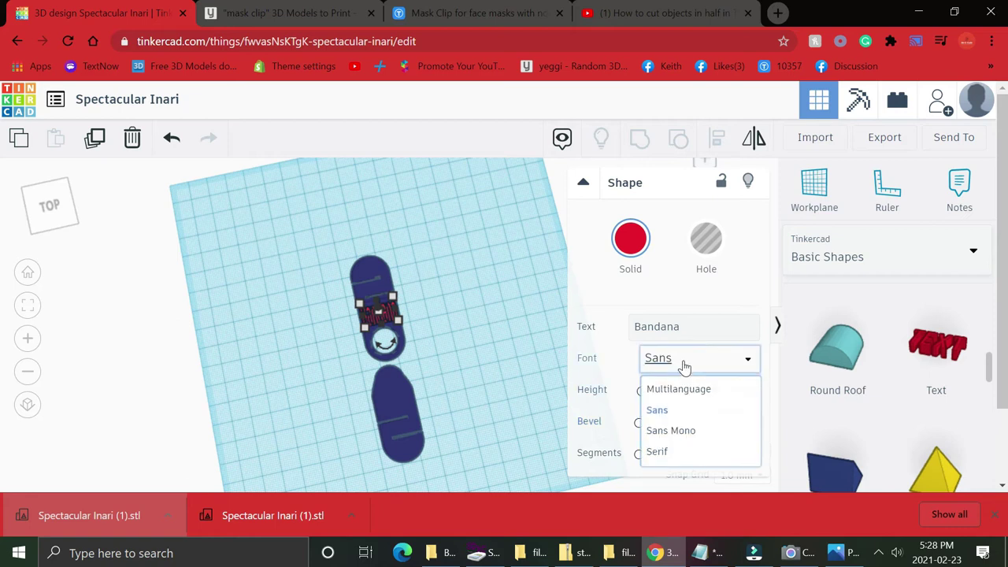
{"action": "left_click", "coordinate": [697, 454]}
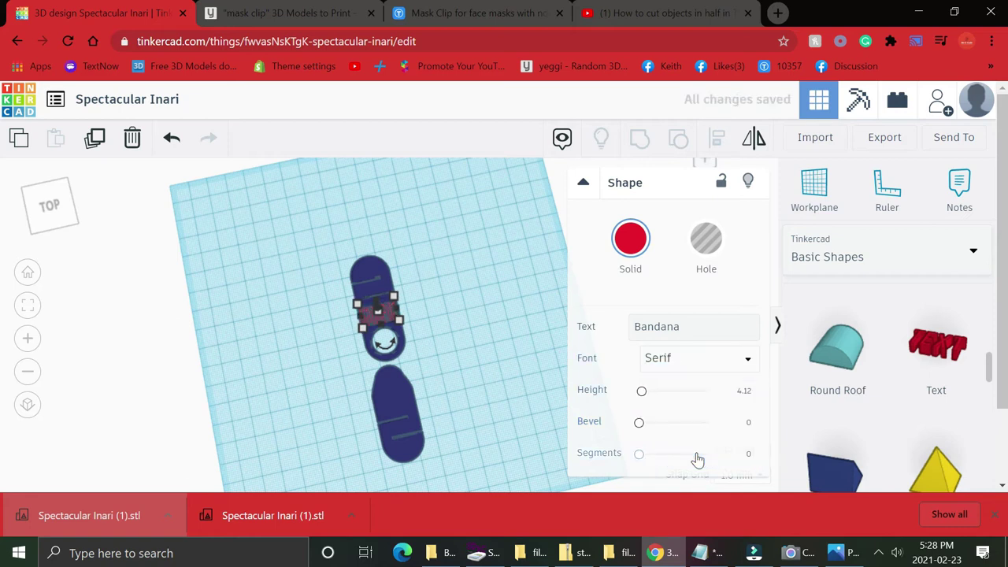
{"action": "left_click", "coordinate": [487, 329]}
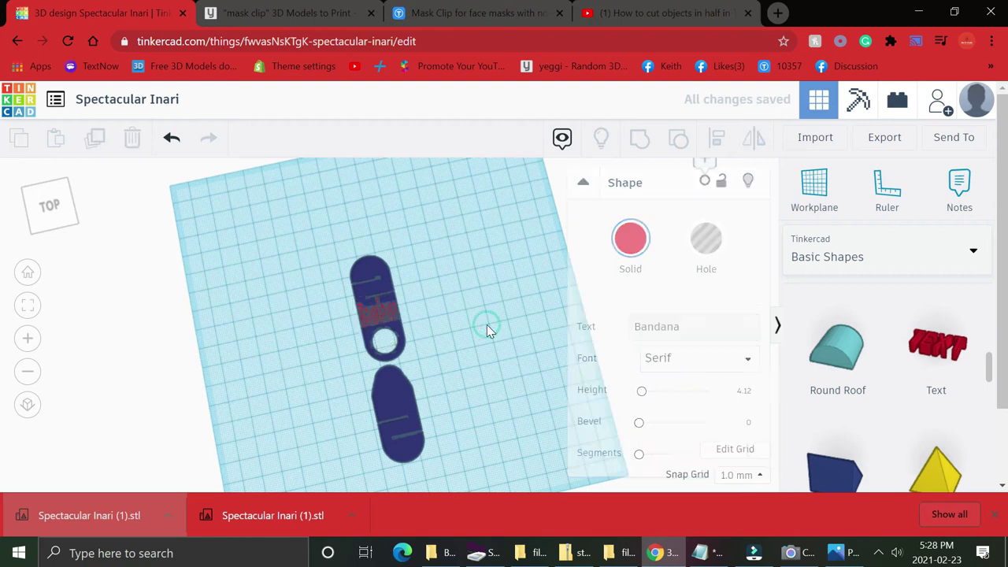
Step: Adjust the Bandana text's height, then box-select it with the upper clip half from above
{"action": "right_click_drag", "start_coordinate": [426, 313], "coordinate": [179, 302]}
{"action": "left_click", "coordinate": [406, 325]}
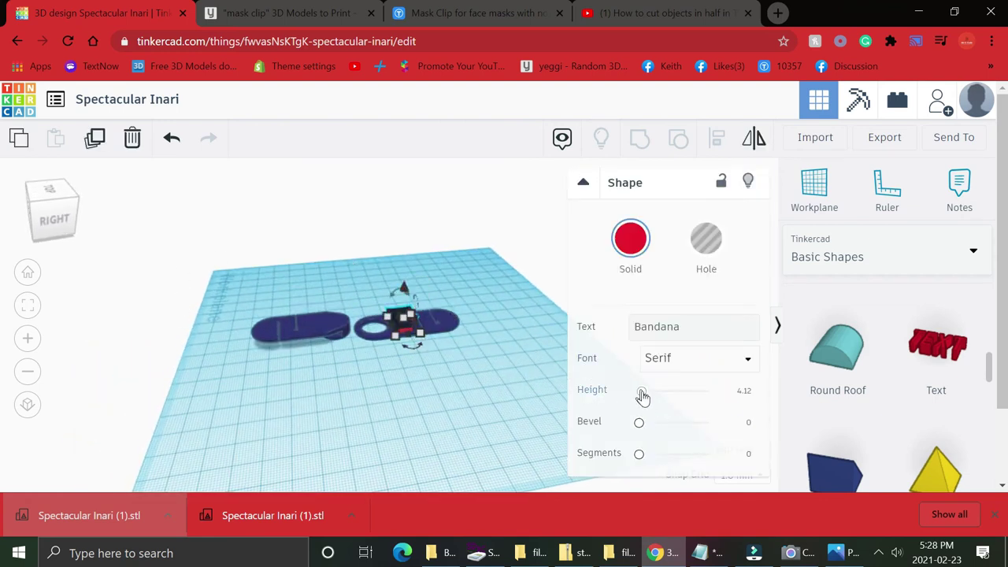
{"action": "left_click_drag", "start_coordinate": [643, 396], "coordinate": [642, 399]}
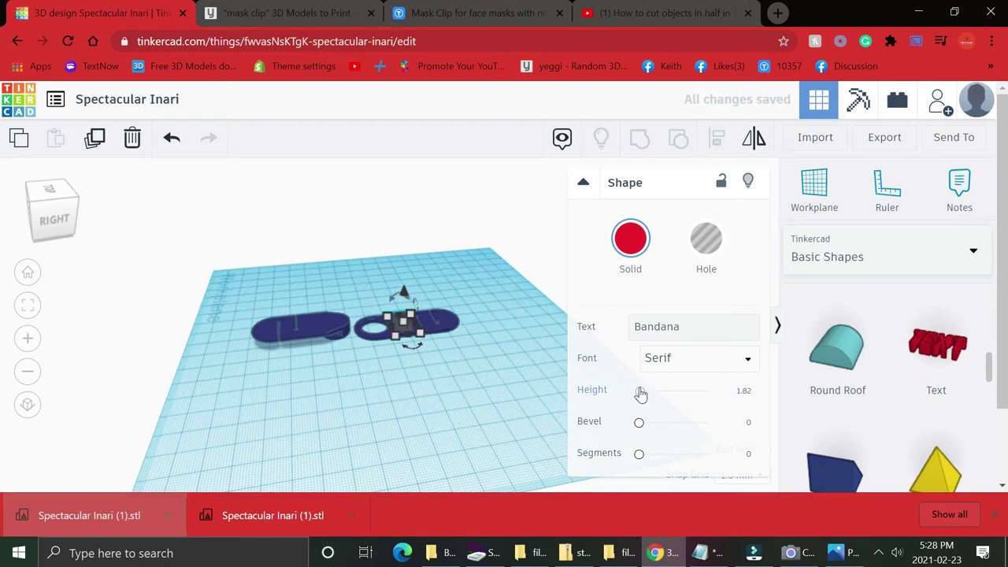
{"action": "left_click_drag", "start_coordinate": [641, 394], "coordinate": [641, 396]}
{"action": "left_click", "coordinate": [460, 425]}
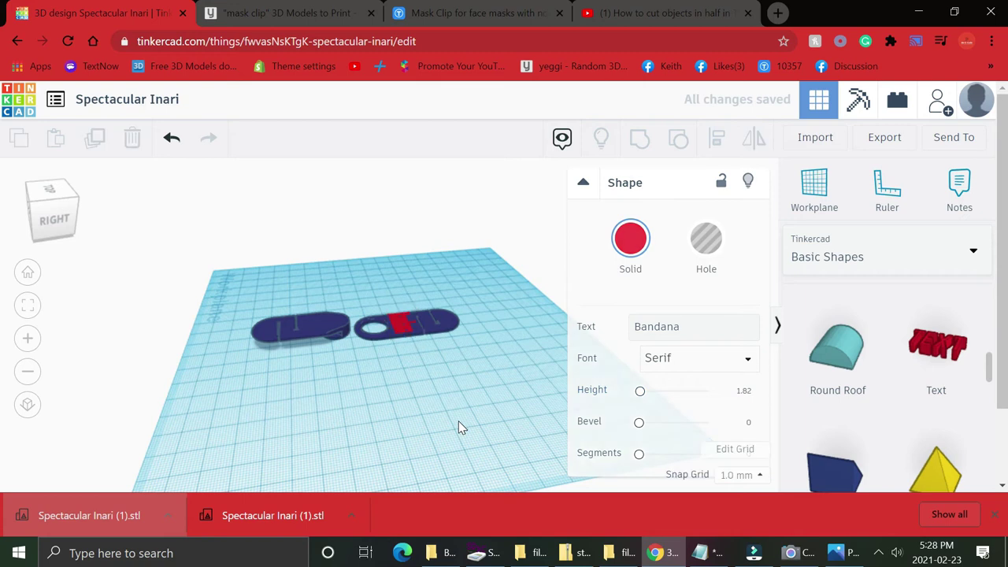
{"action": "right_click_drag", "start_coordinate": [463, 322], "coordinate": [464, 251]}
{"action": "left_click_drag", "start_coordinate": [473, 243], "coordinate": [299, 344]}
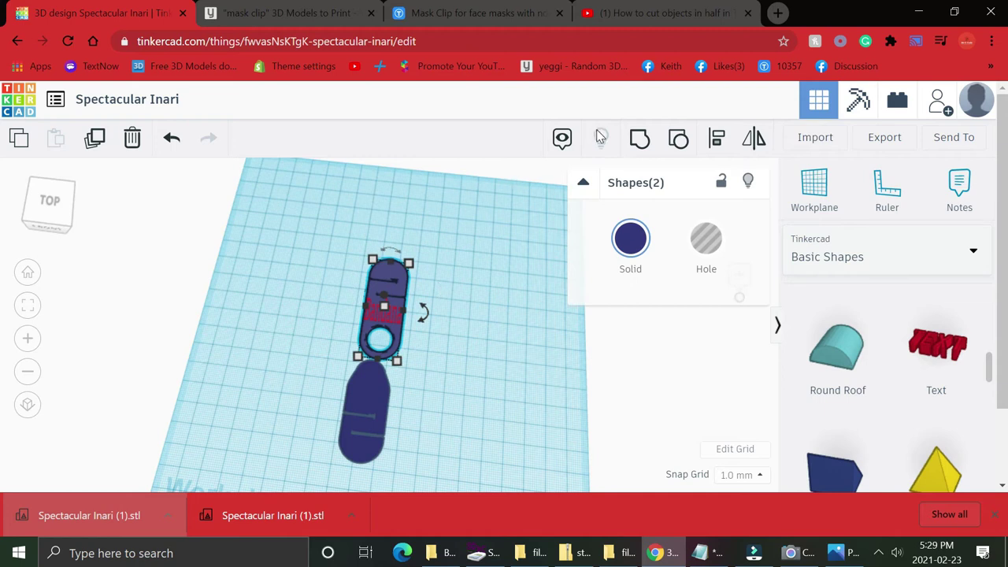
Step: Group the upper clip half with its Bandana text so the lettering appears recessed
{"action": "left_click", "coordinate": [640, 137]}
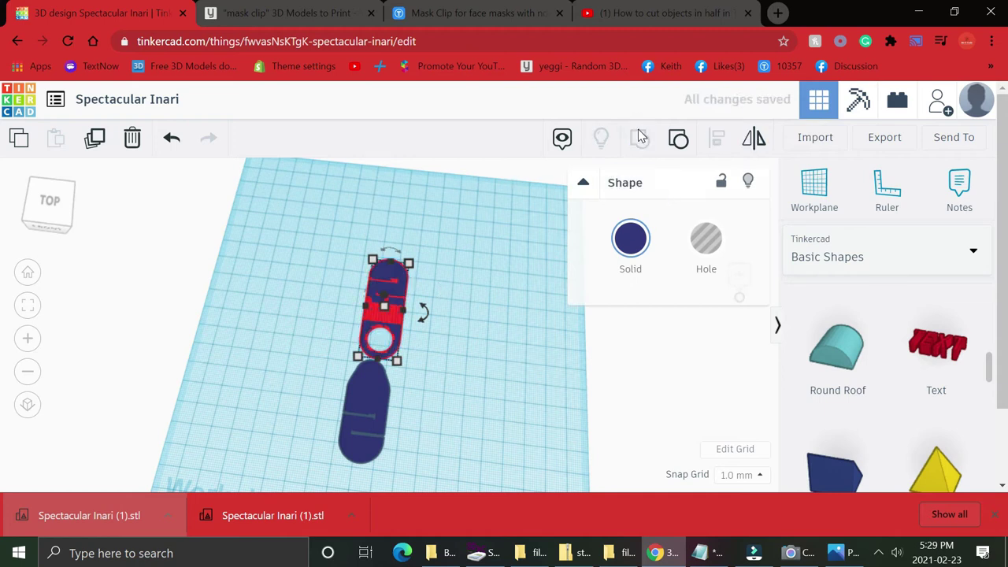
{"action": "left_click", "coordinate": [500, 226]}
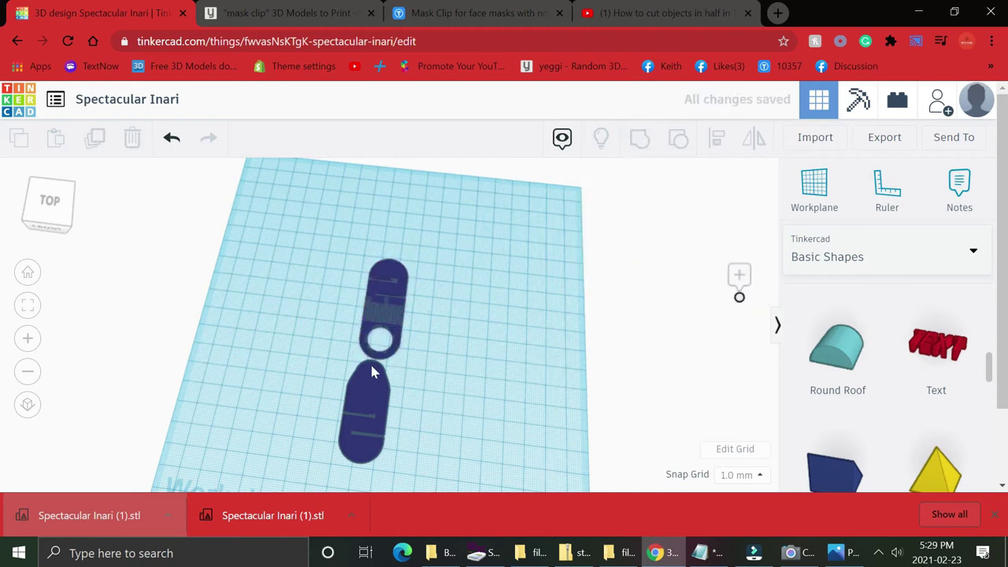
{"action": "right_click_drag", "start_coordinate": [511, 319], "coordinate": [513, 340]}
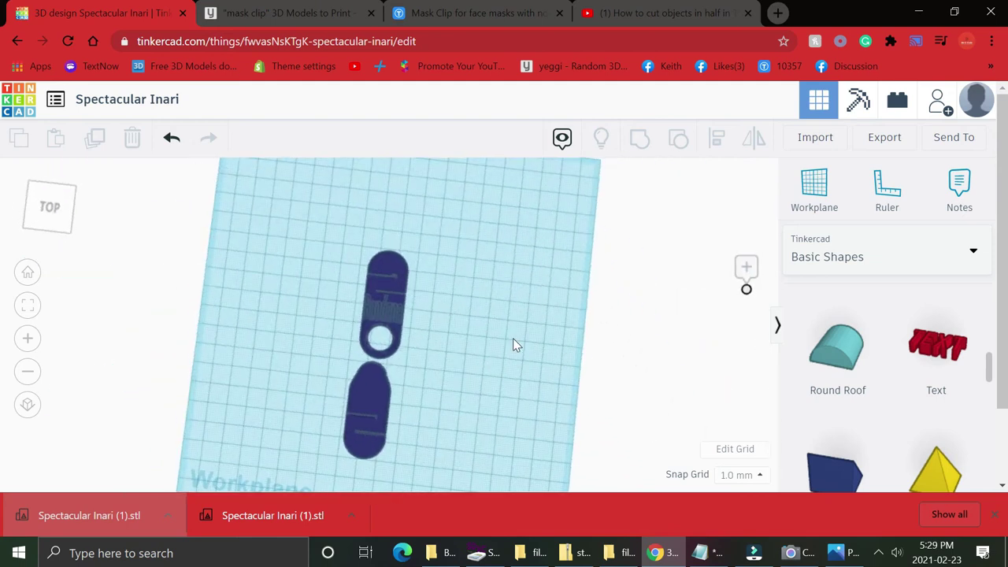
Step: Place a new Text shape from Basic Shapes onto the workplane and select it
{"action": "left_click", "coordinate": [936, 350]}
{"action": "left_click", "coordinate": [508, 264]}
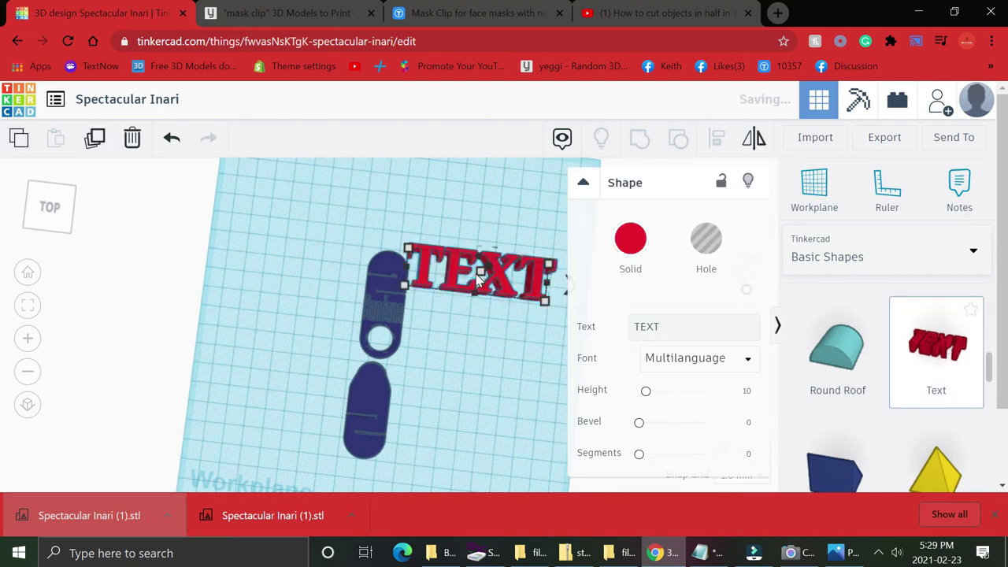
{"action": "key", "text": "Escape"}
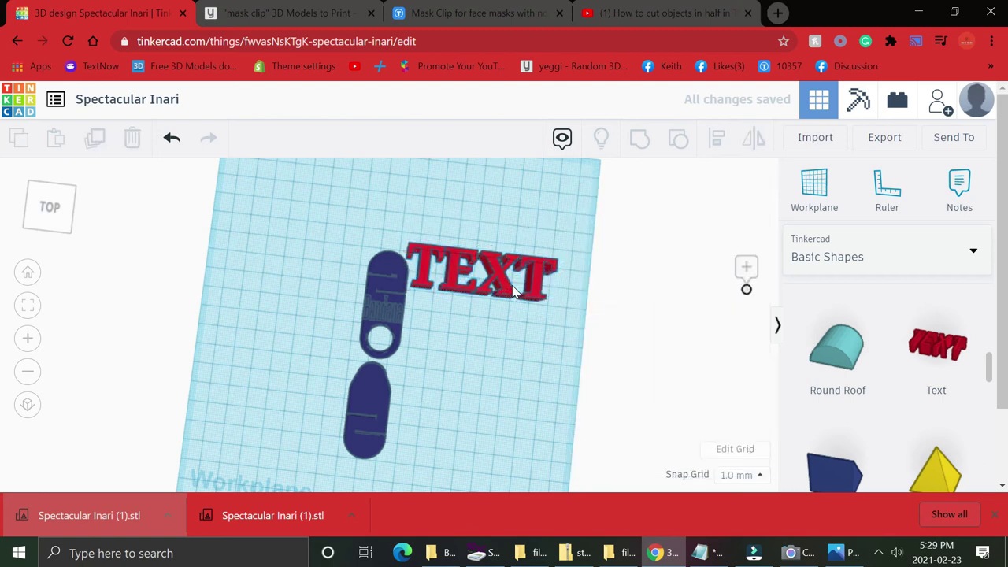
{"action": "left_click", "coordinate": [500, 277]}
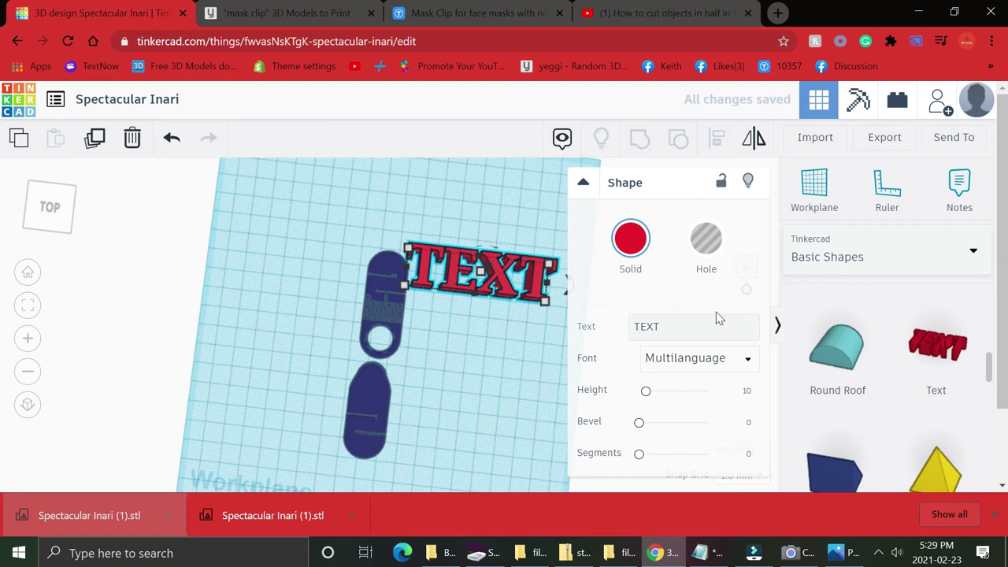
Step: Change the text to 'CLIP' and shrink it to about 22.08 wide over the lower clip half
{"action": "left_click", "coordinate": [693, 326]}
{"action": "left_click", "coordinate": [693, 326]}
{"action": "double_click", "coordinate": [693, 326]}
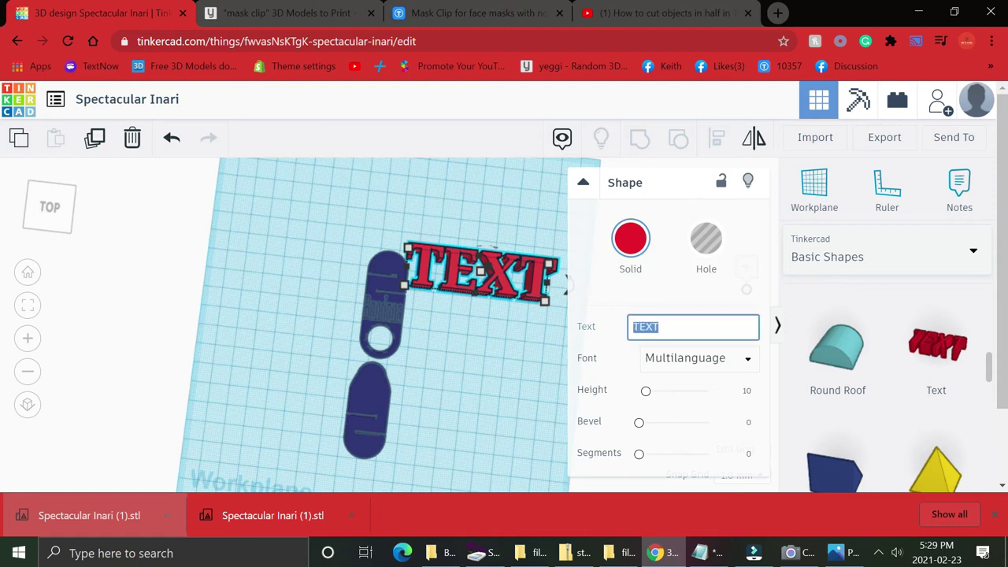
{"action": "type", "text": "CLIP"}
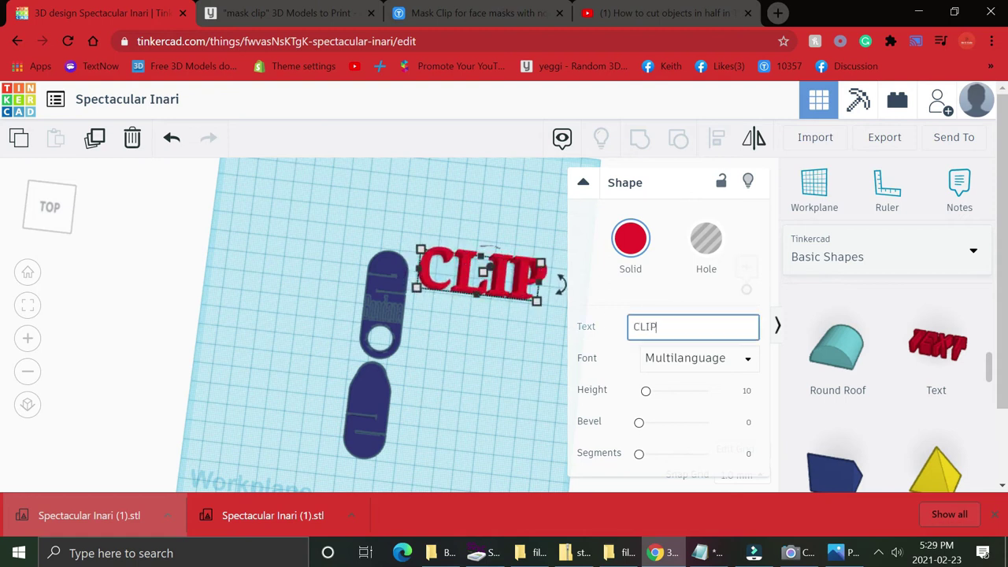
{"action": "key", "text": "Return"}
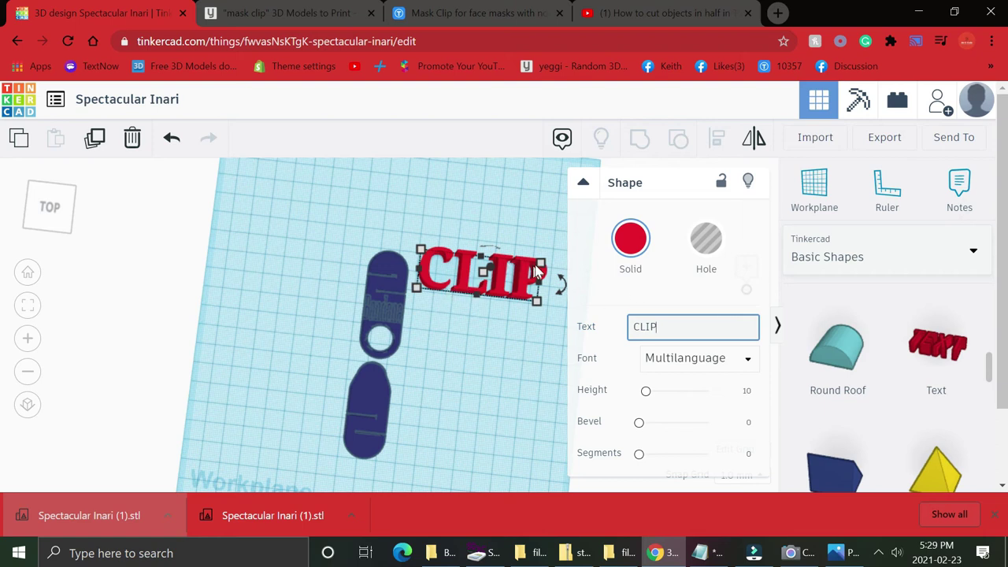
{"action": "left_click_drag", "start_coordinate": [540, 264], "coordinate": [366, 396]}
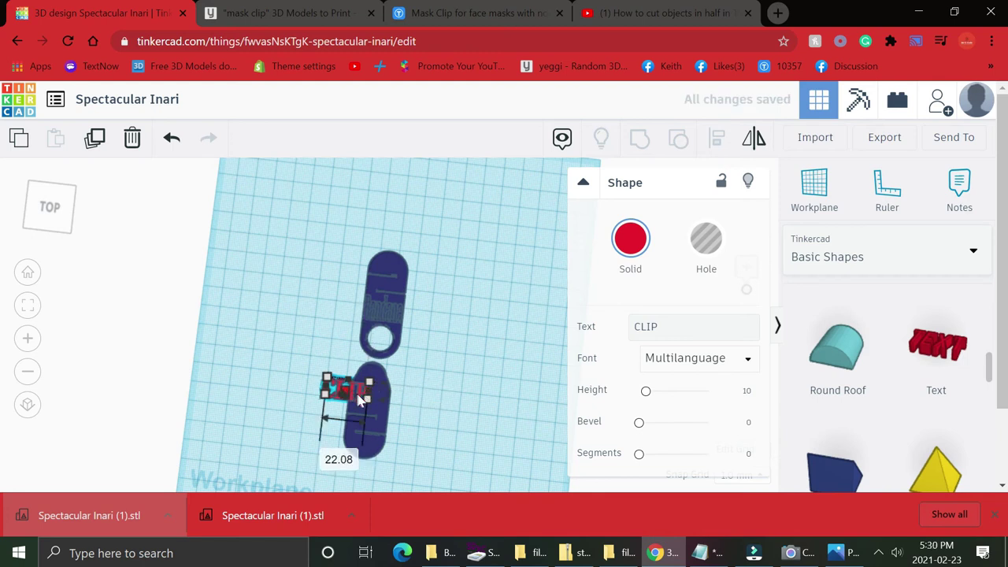
Step: Slide the lower clip half underneath the CLIP text
{"action": "left_click", "coordinate": [374, 407]}
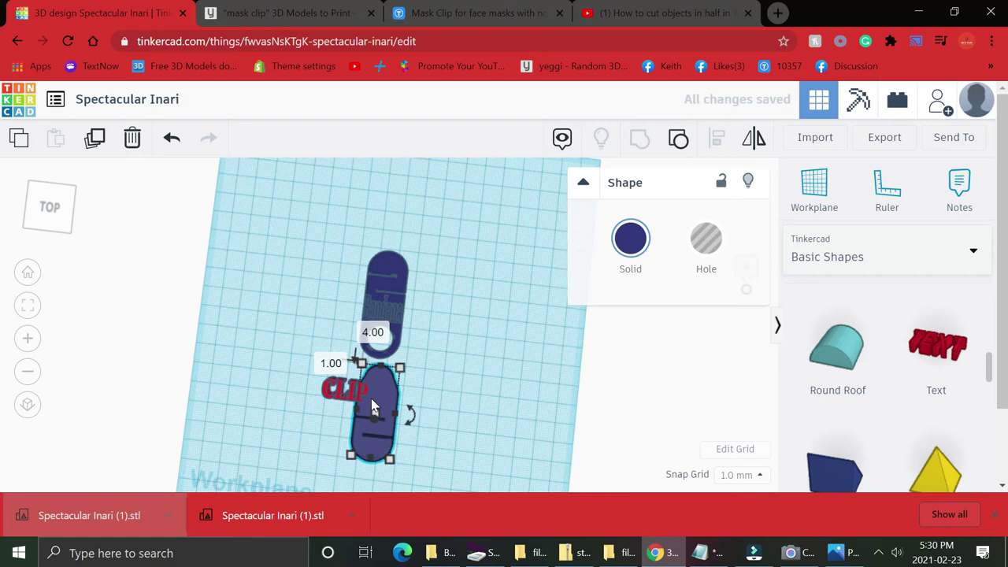
{"action": "left_click_drag", "start_coordinate": [373, 407], "coordinate": [340, 399]}
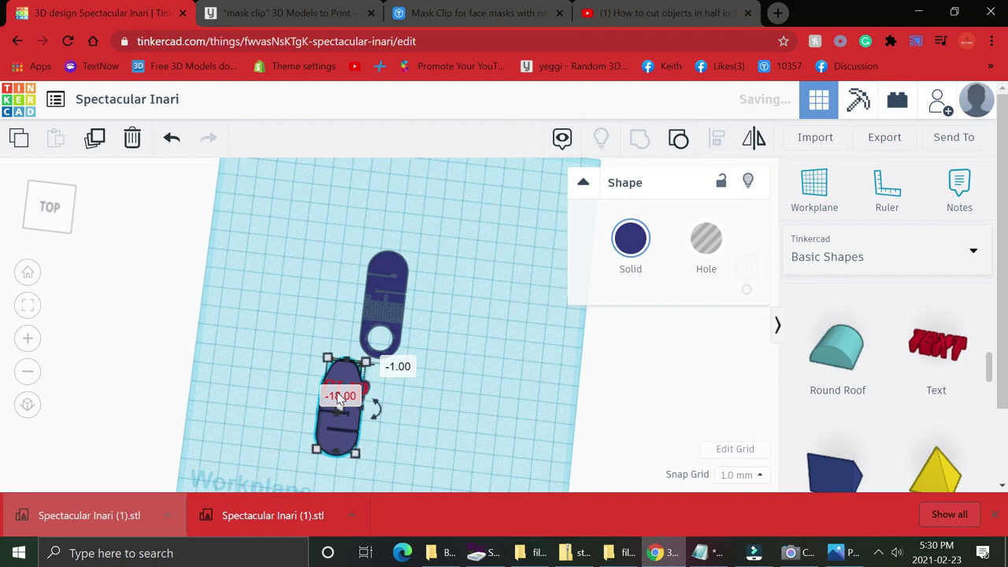
{"action": "left_click", "coordinate": [426, 401]}
Step: Flatten the CLIP text to 5.00 tall for a thin embossing
{"action": "right_click_drag", "start_coordinate": [444, 400], "coordinate": [309, 344]}
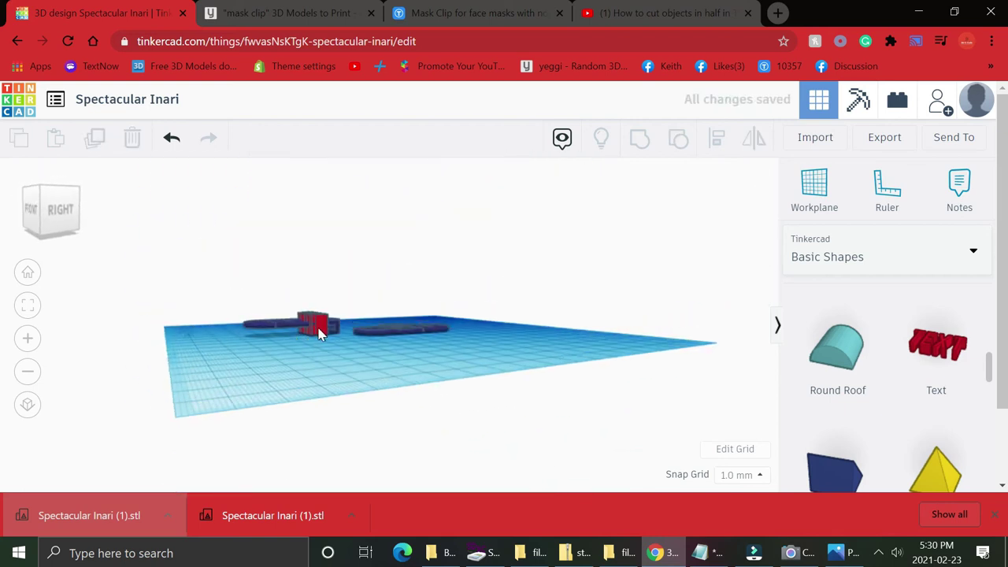
{"action": "left_click", "coordinate": [310, 334]}
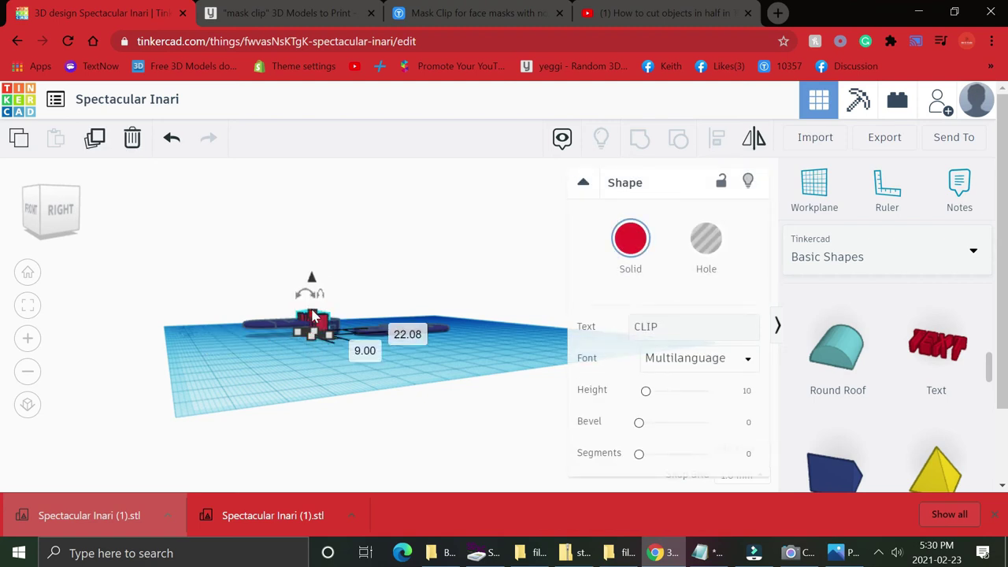
{"action": "left_click_drag", "start_coordinate": [312, 317], "coordinate": [312, 288]}
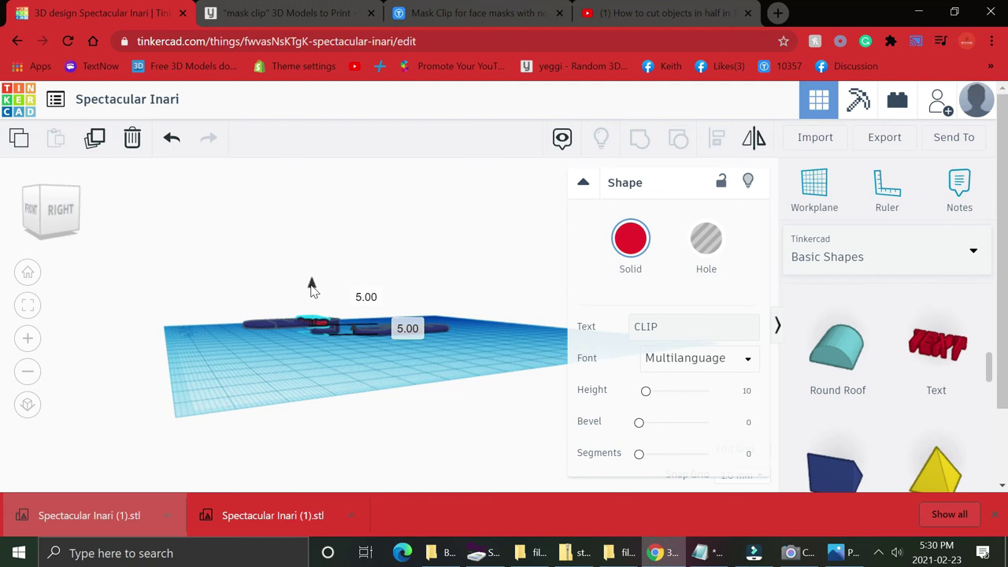
{"action": "left_click", "coordinate": [338, 367]}
Step: Rotate the CLIP text about 68° to run along the lower clip half
{"action": "right_click_drag", "start_coordinate": [338, 367], "coordinate": [527, 445]}
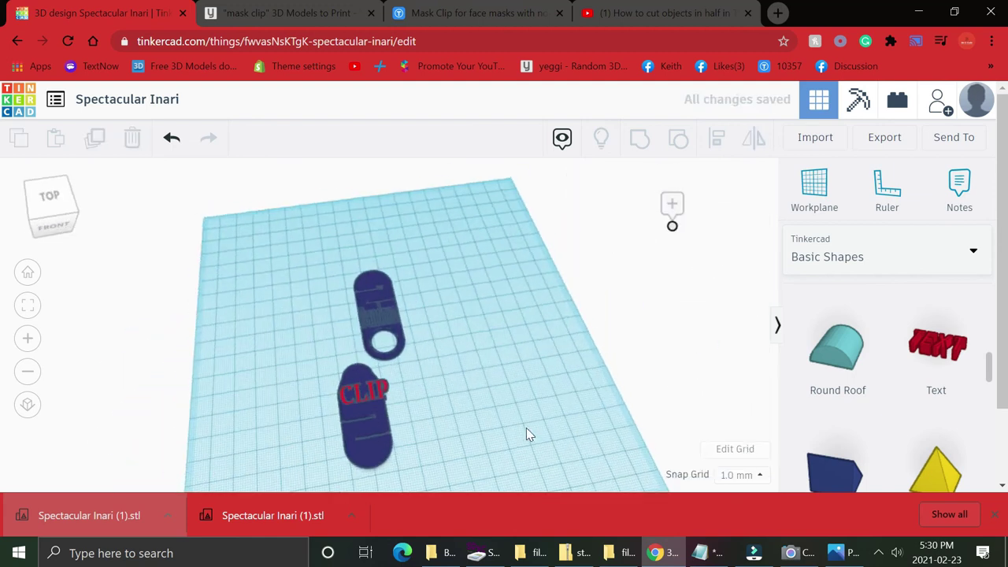
{"action": "left_click", "coordinate": [383, 394]}
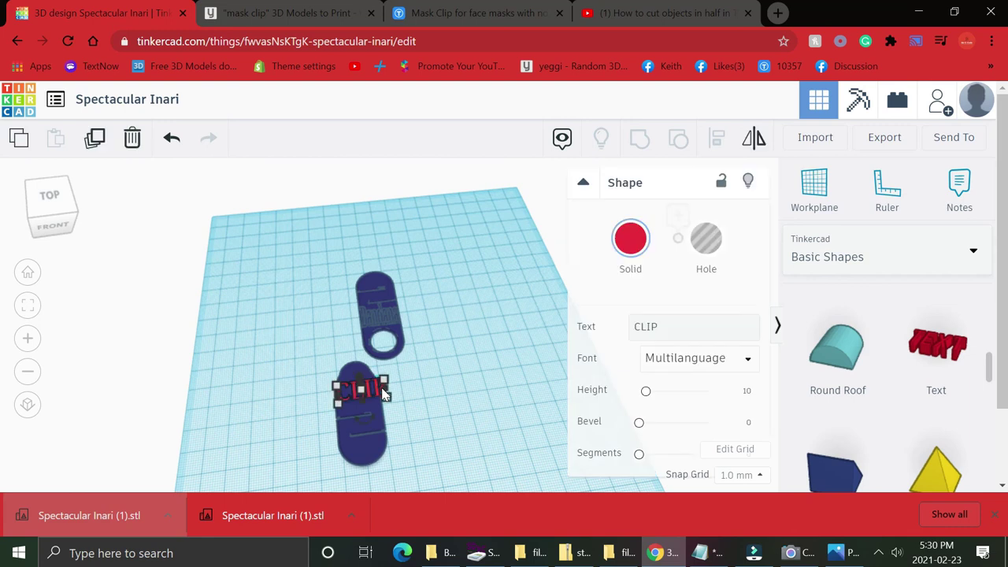
{"action": "left_click_drag", "start_coordinate": [367, 421], "coordinate": [292, 434]}
{"action": "left_click", "coordinate": [560, 348]}
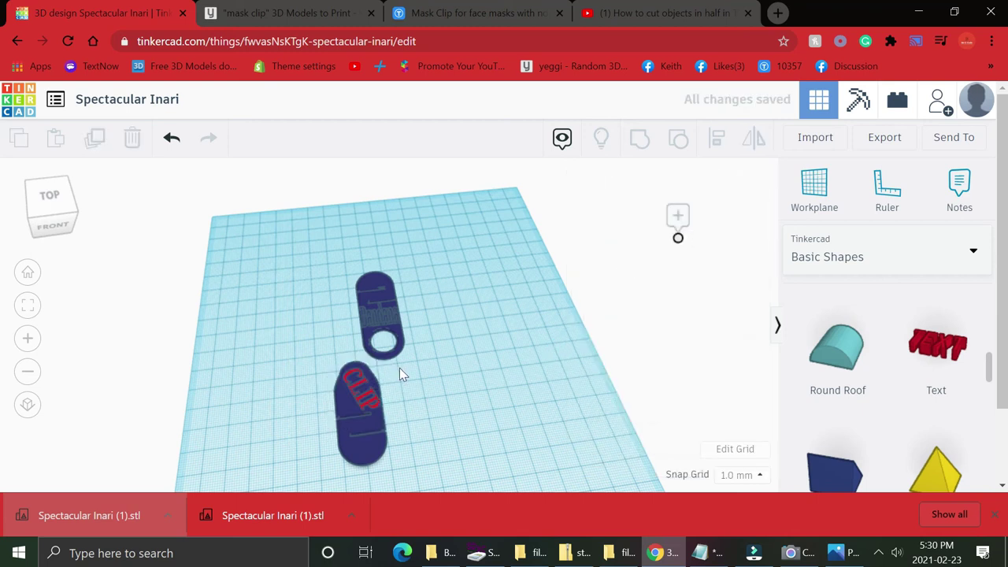
Step: Group the lower clip half with its CLIP text and move the group right, away from the Bandana half
{"action": "left_click_drag", "start_coordinate": [397, 368], "coordinate": [321, 465]}
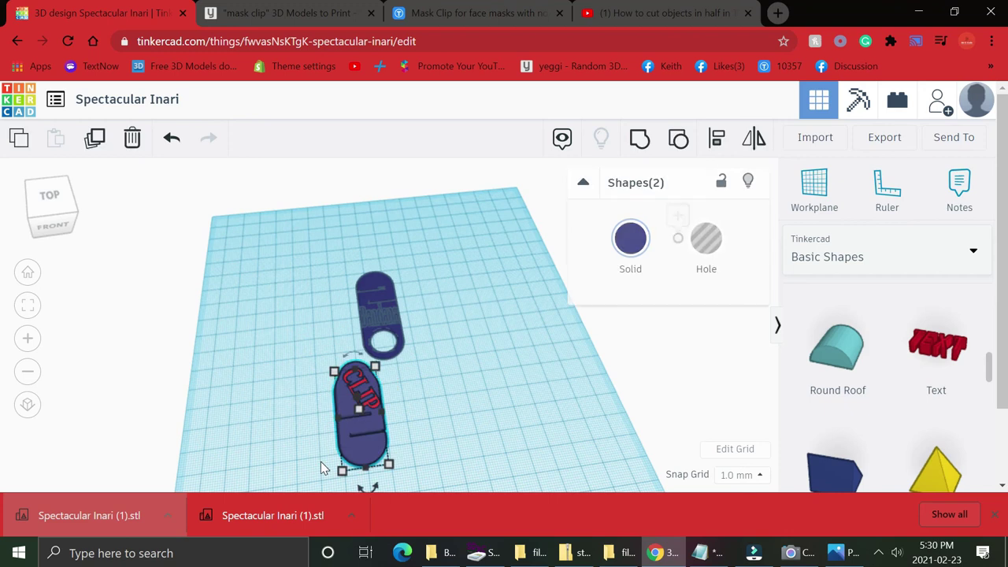
{"action": "left_click", "coordinate": [639, 142]}
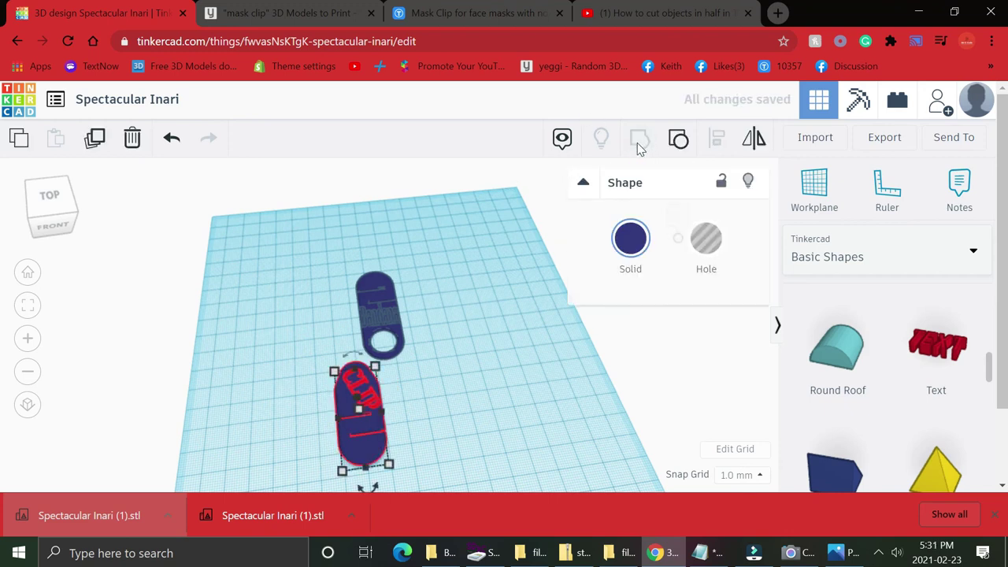
{"action": "left_click", "coordinate": [463, 366]}
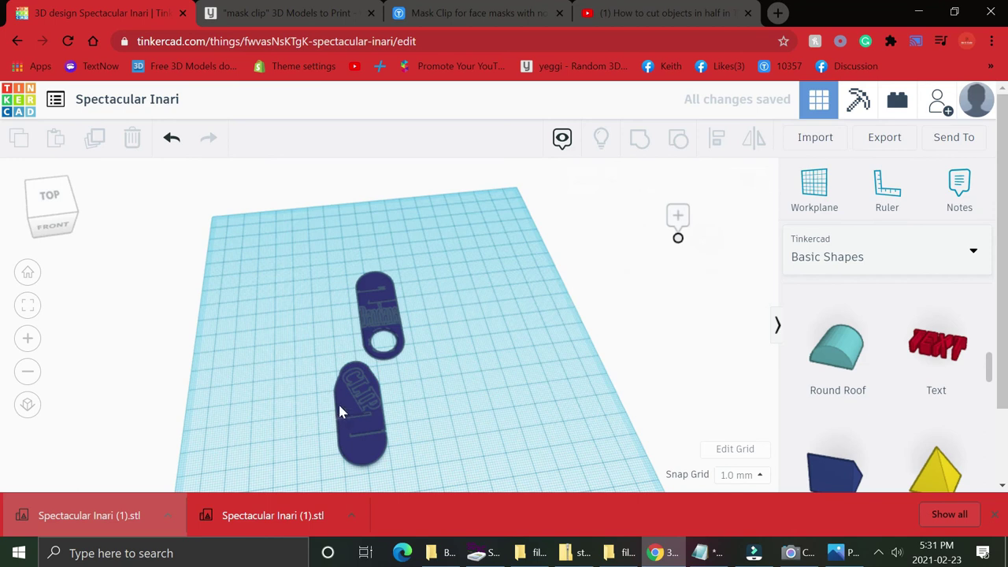
{"action": "left_click_drag", "start_coordinate": [386, 402], "coordinate": [441, 419]}
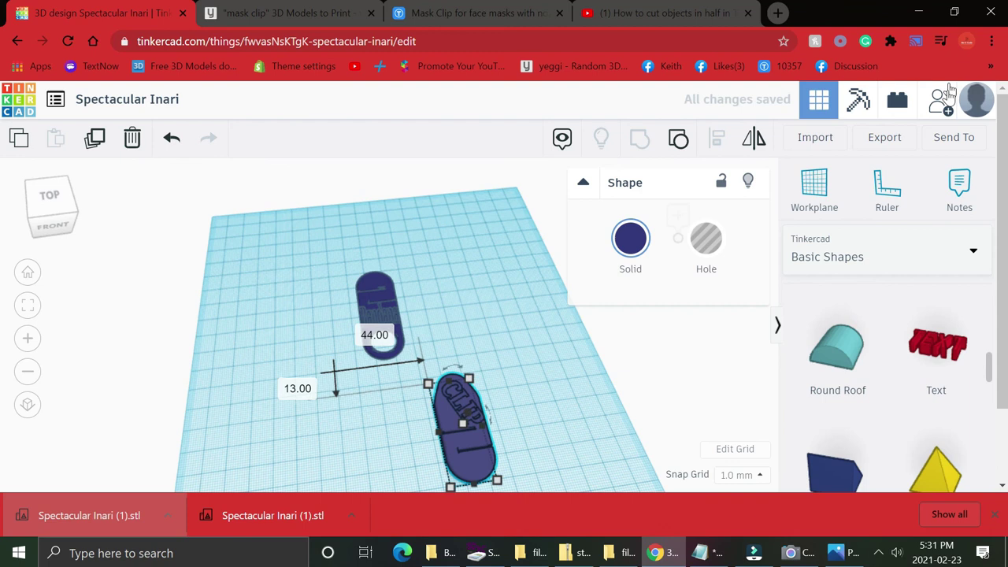
Step: Export the CLIP half, then the Bandana half, as separate STL files (Spectacular Inari (1).stl and (2).stl)
{"action": "left_click", "coordinate": [906, 147]}
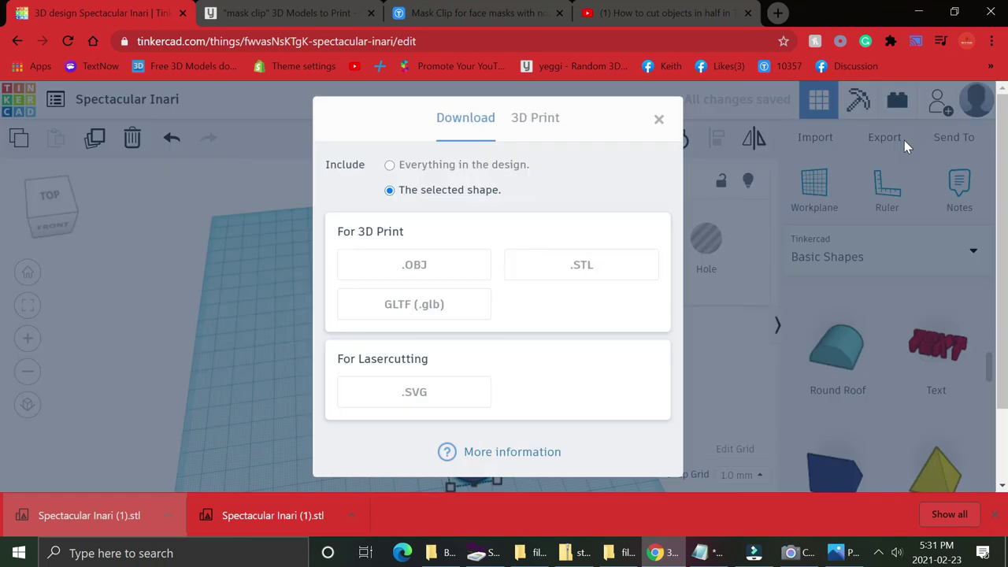
{"action": "left_click", "coordinate": [578, 264]}
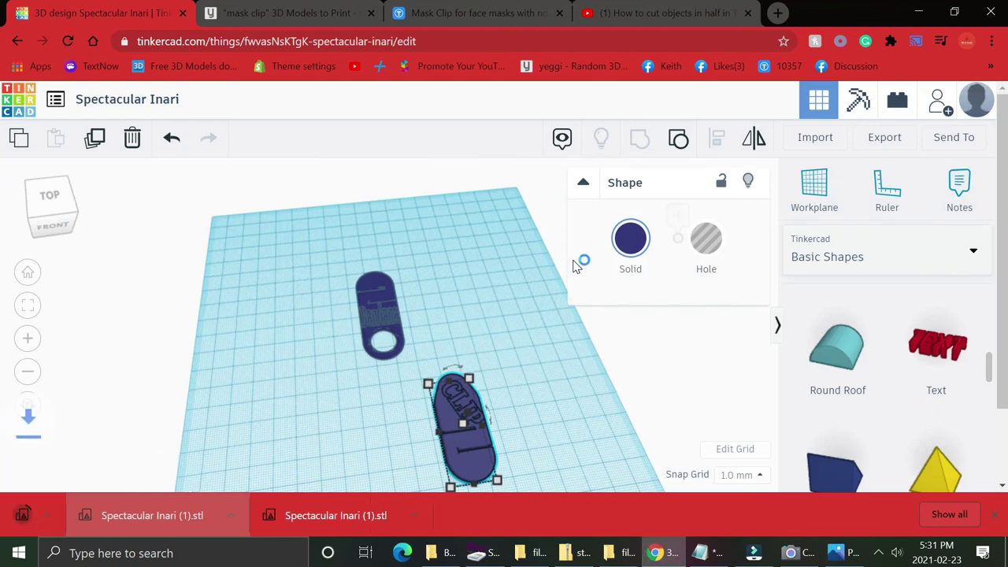
{"action": "left_click", "coordinate": [386, 319]}
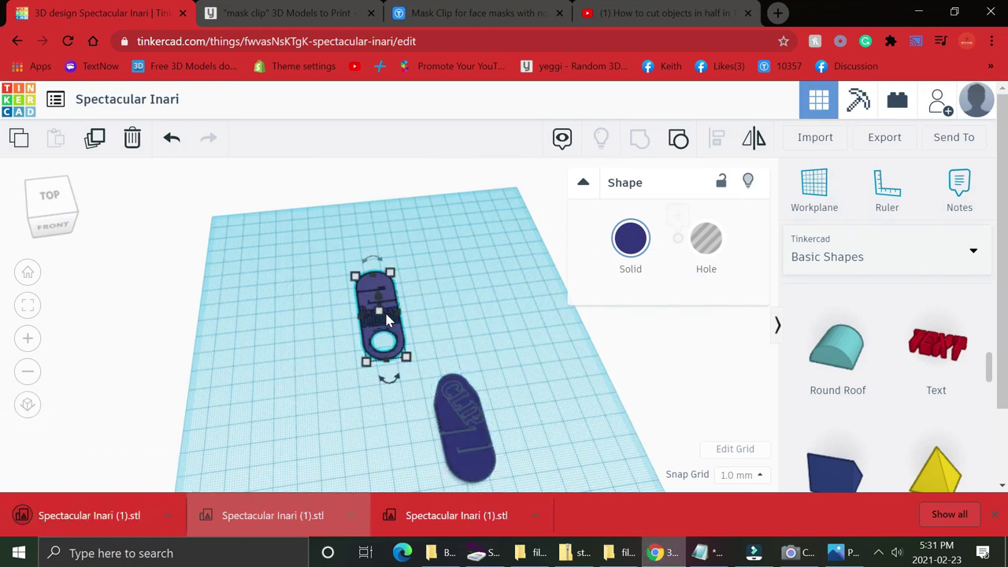
{"action": "left_click", "coordinate": [885, 138]}
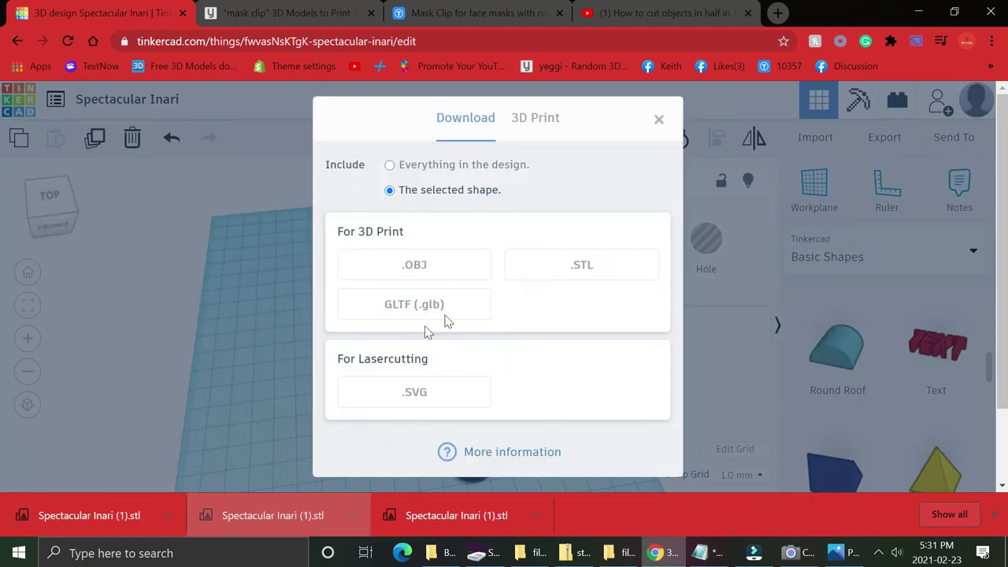
{"action": "left_click", "coordinate": [583, 265]}
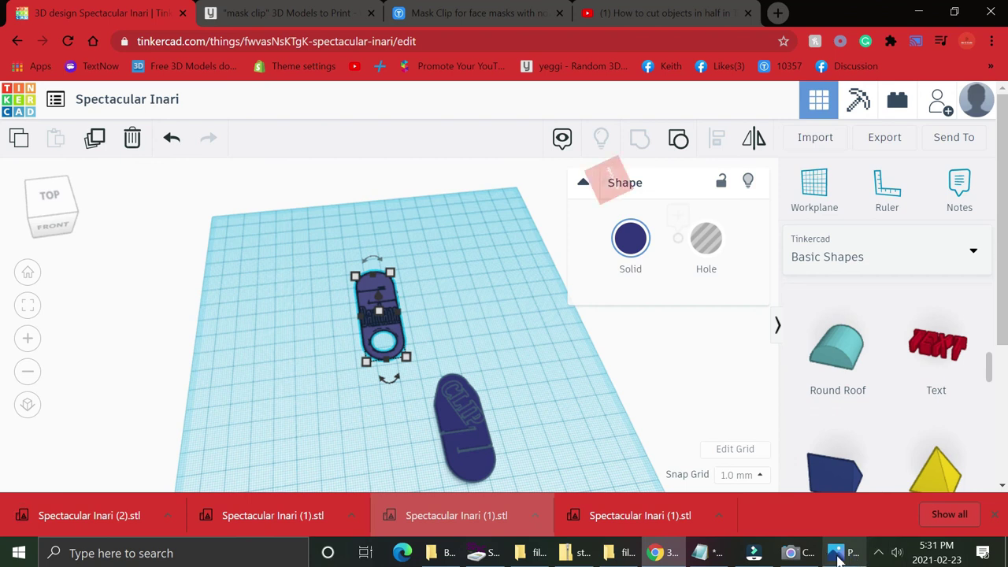
{"action": "left_click", "coordinate": [879, 553]}
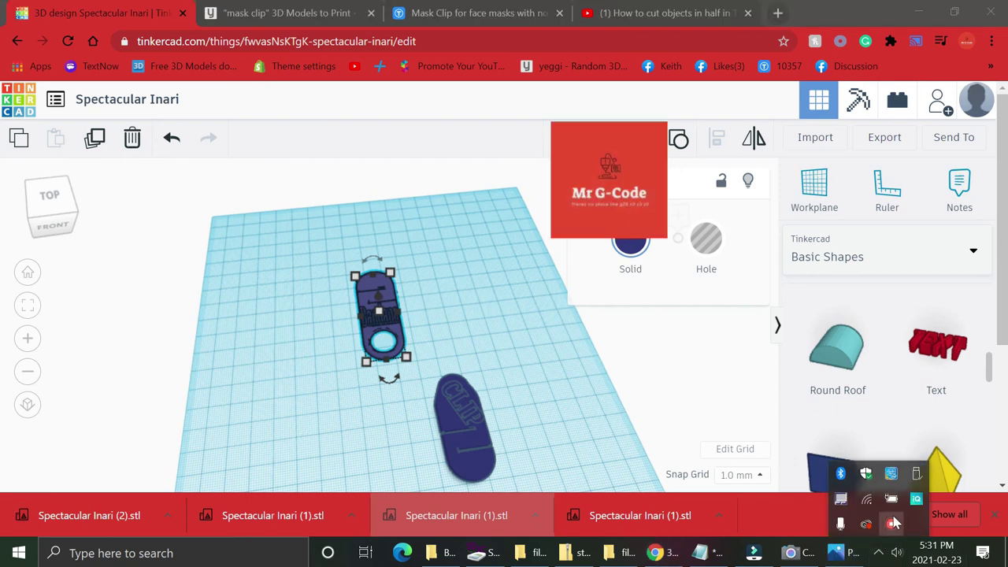
{"action": "right_click", "coordinate": [892, 522]}
{"action": "left_click", "coordinate": [883, 531]}
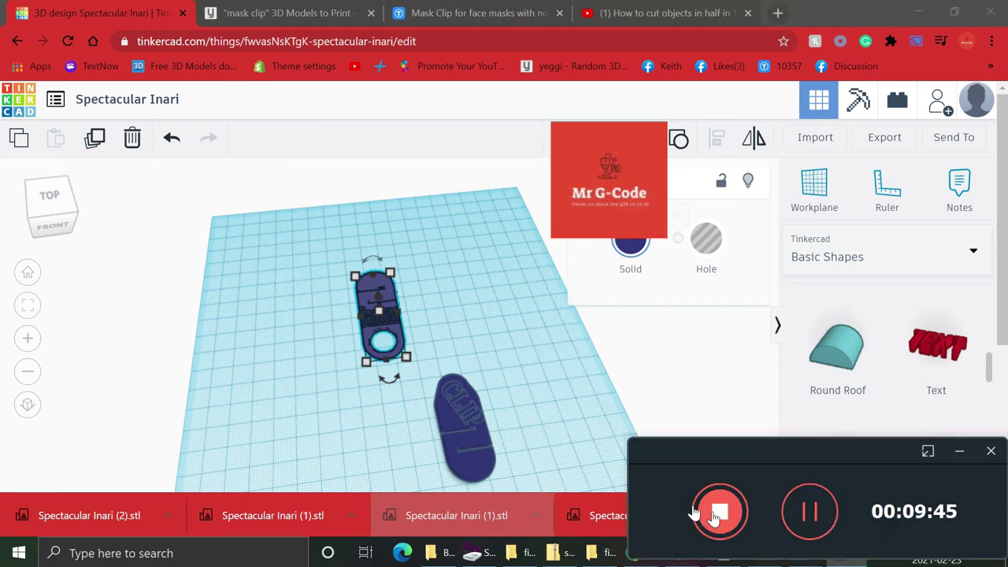